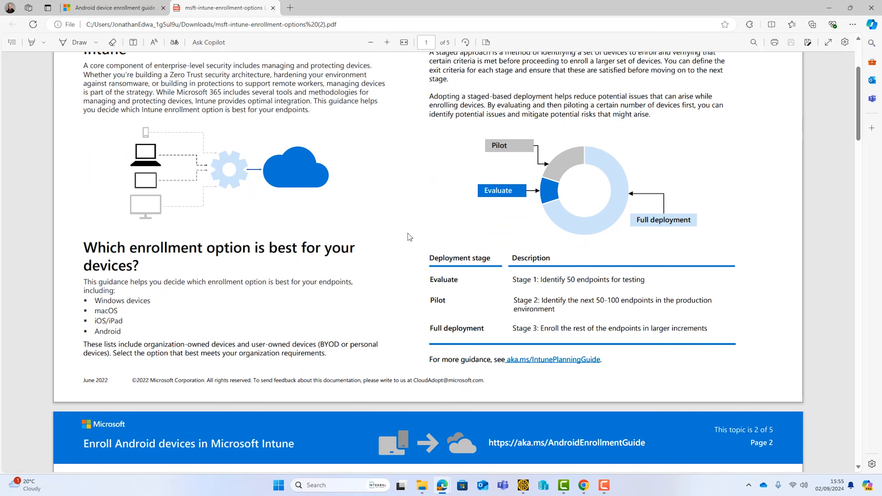
Scroll to page 2's Android enrollment comparison table and highlight the 'Devices are personal or BYOD' row.
scroll(408, 233, up, 4)
scroll(408, 234, down, 6)
scroll(408, 234, down, 8)
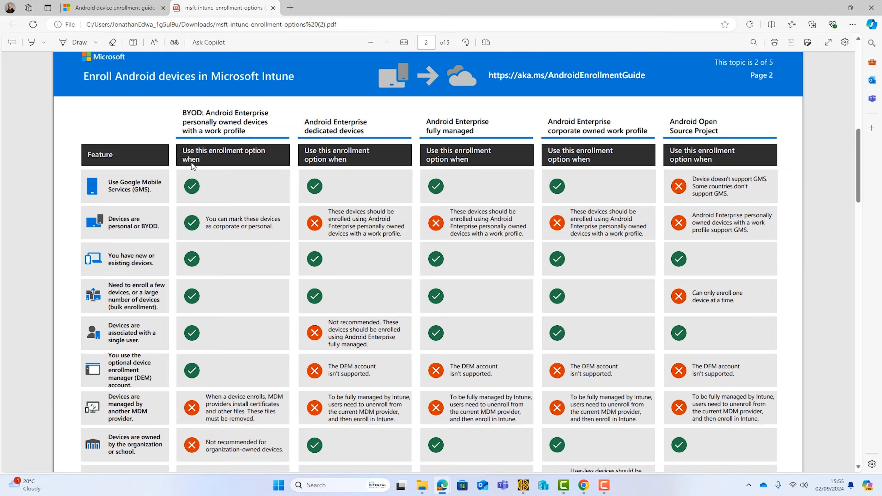
scroll(147, 344, down, 6)
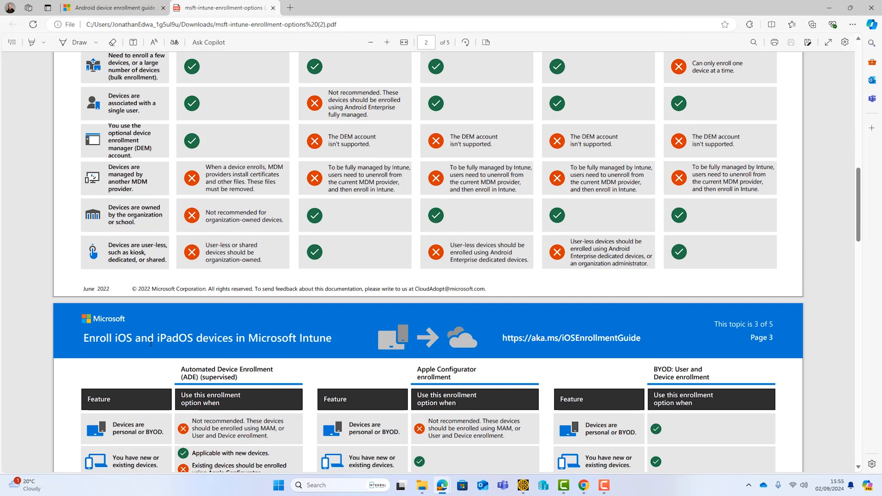
scroll(147, 344, up, 6)
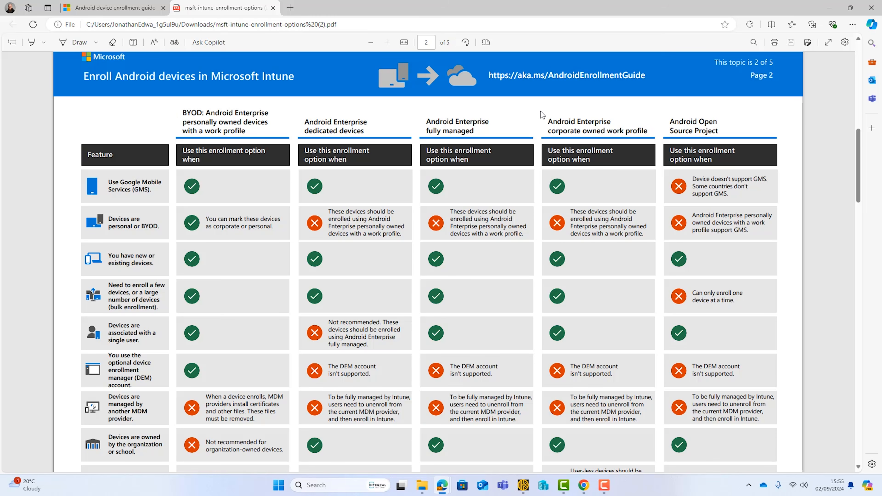
drag(161, 226, 136, 229)
click(136, 229)
Scroll further down the Android enrollment guide PDF.
scroll(345, 171, down, 1)
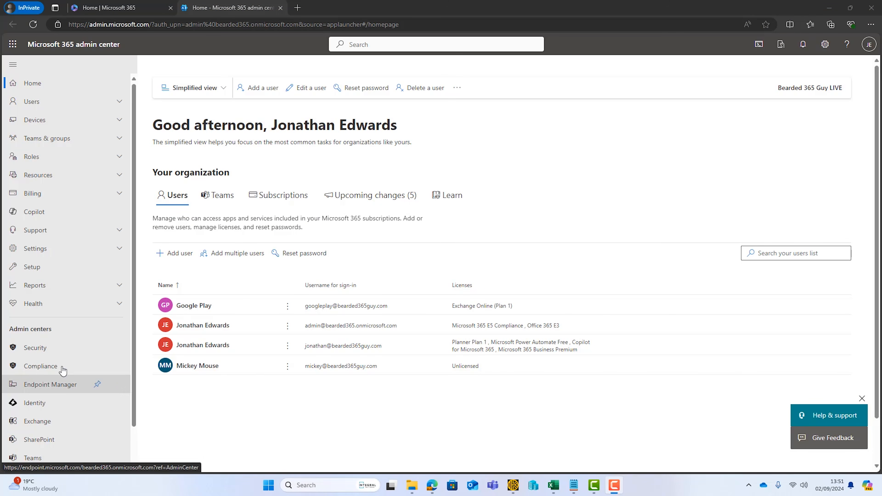
Open Intune and navigate to Devices > Android > Enrollment.
click(46, 385)
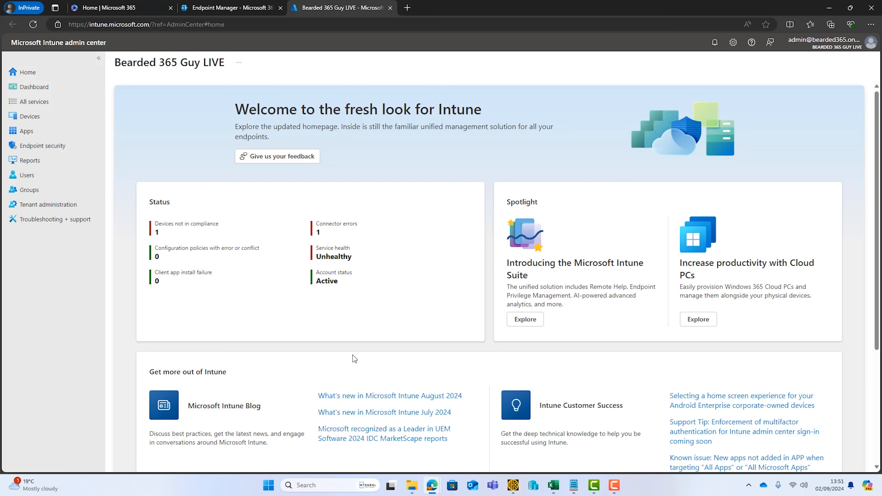
click(28, 117)
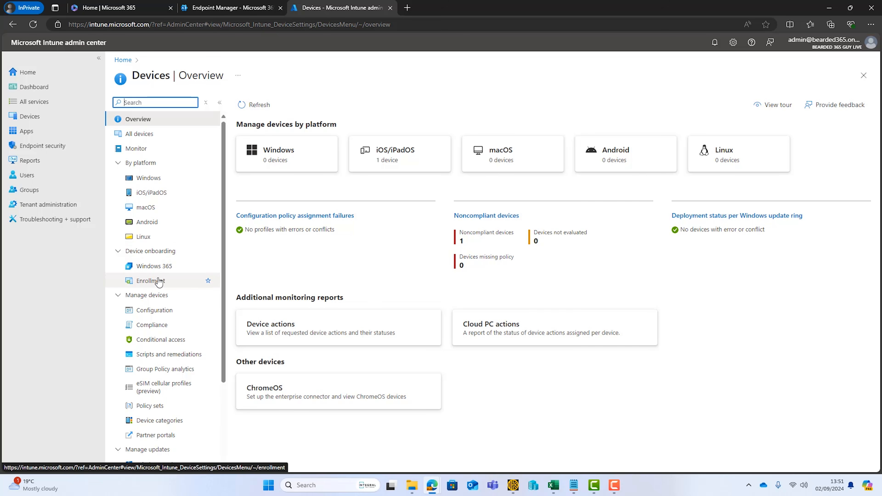
click(147, 222)
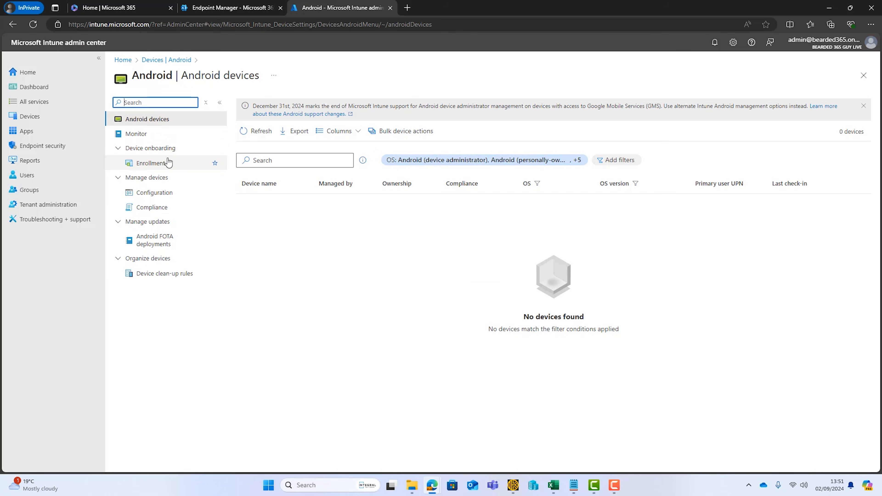
click(156, 165)
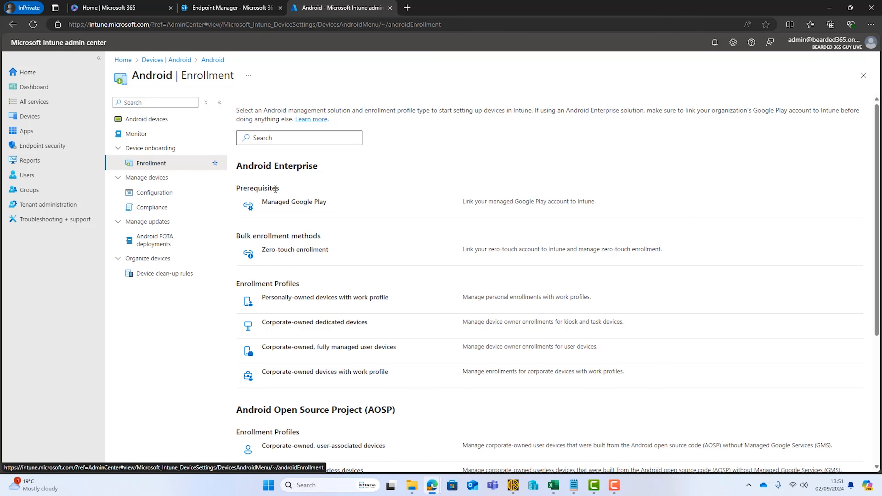
In Managed Google Play, accept sharing user and device info with Google and launch the connection.
click(291, 207)
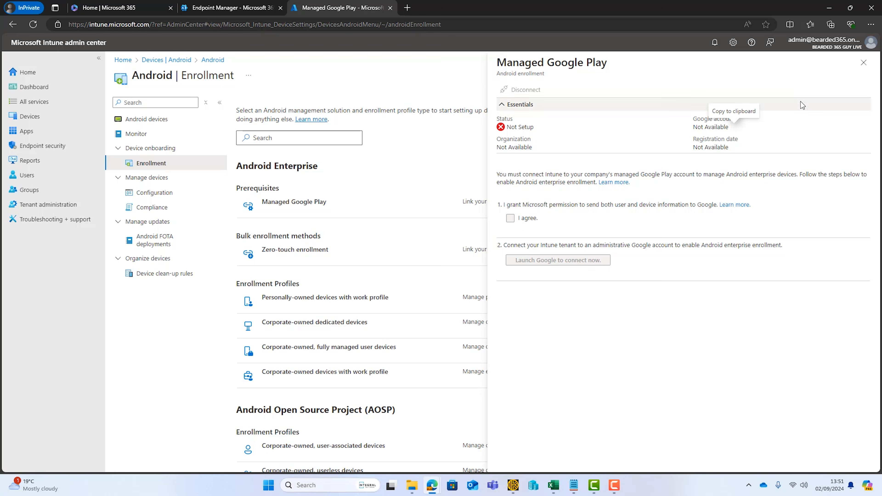
click(864, 62)
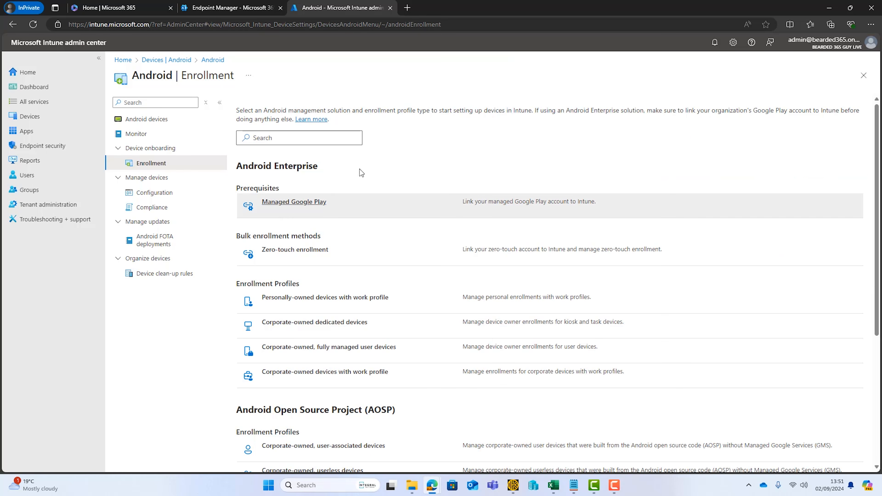
click(317, 207)
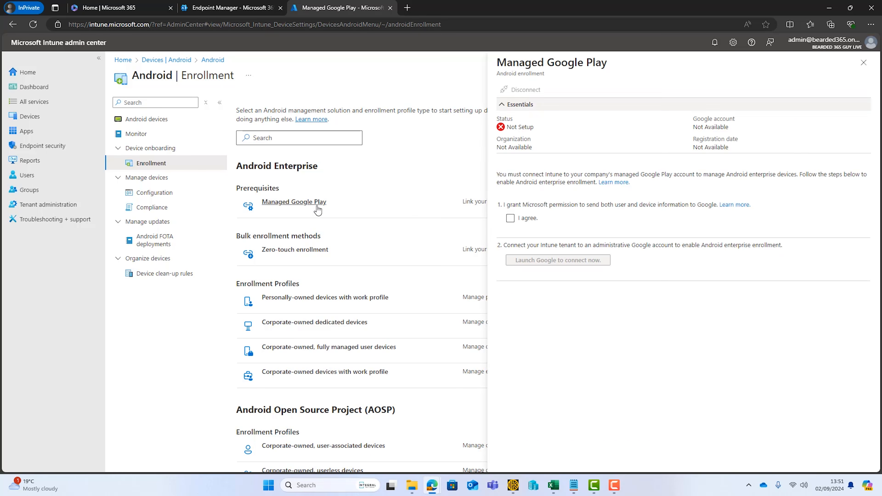
click(511, 219)
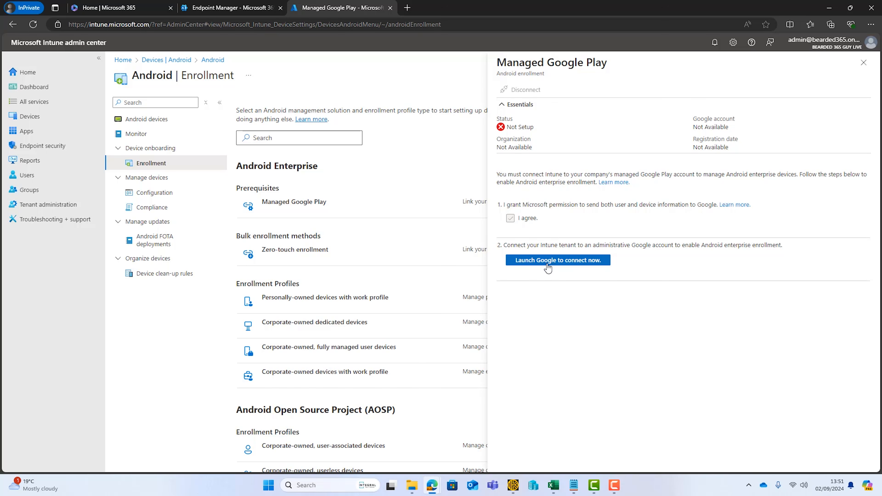
click(550, 265)
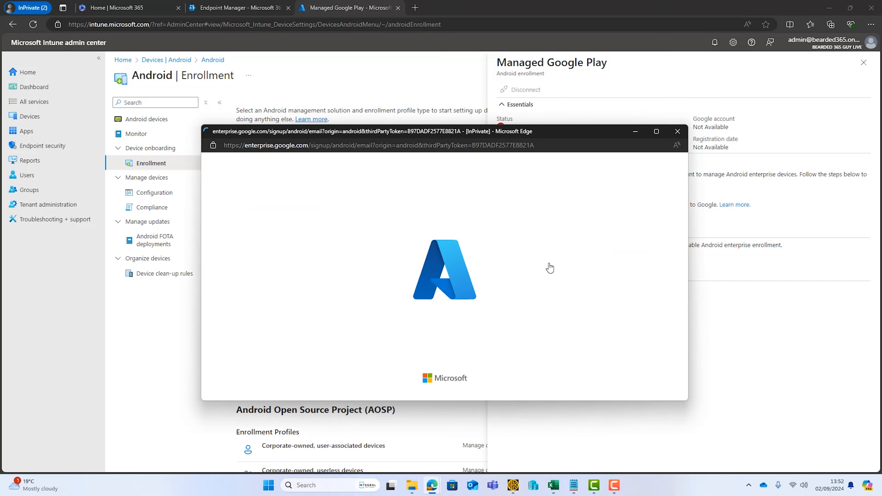
Maximize the signup window, enter the work email, and choose Sign in with Microsoft.
click(657, 132)
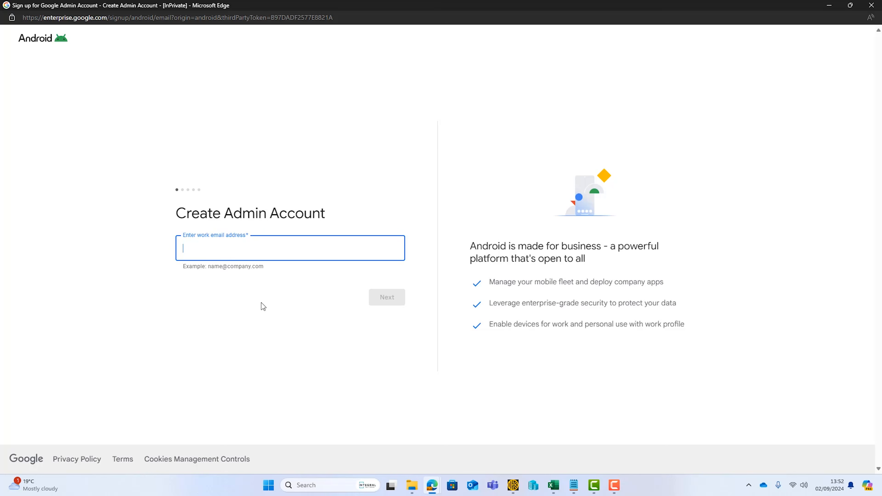
key(ctrl+v)
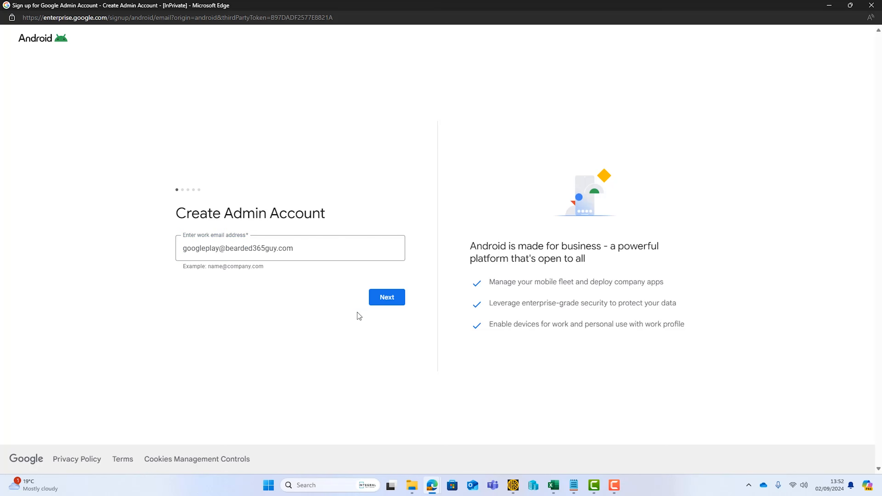
click(383, 300)
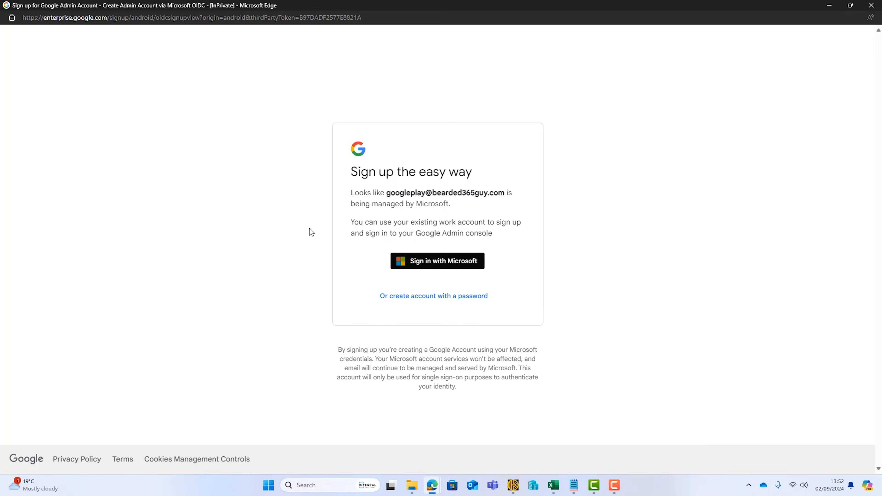
click(440, 265)
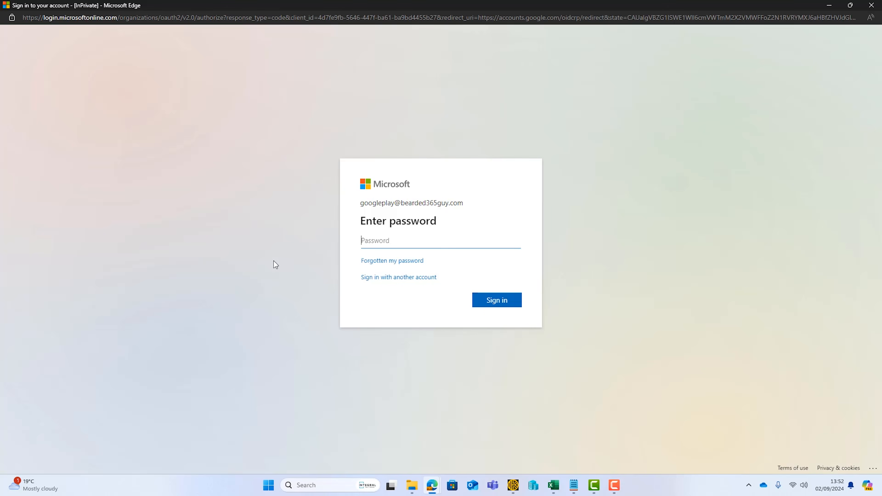
Sign in with the account password and enter company name 'Bearded 365 Guy', declining promotional emails.
key(ctrl+v)
click(493, 301)
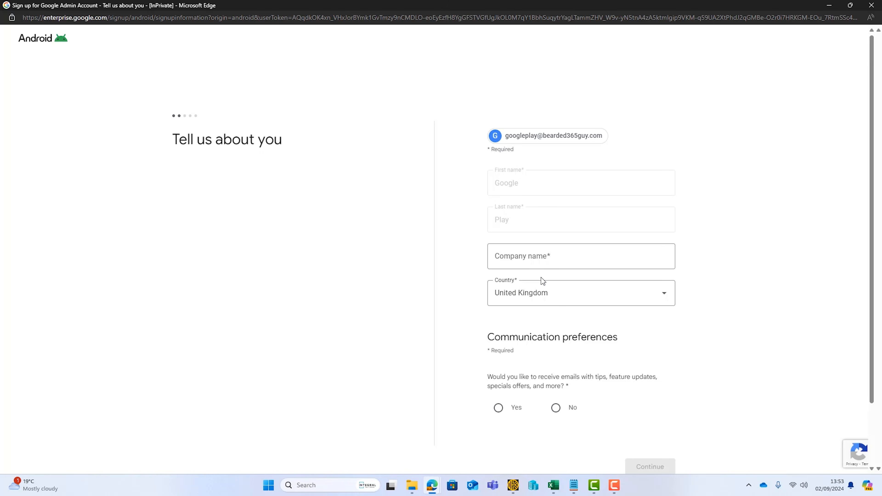
click(558, 257)
text(Bearded 365 Guy)
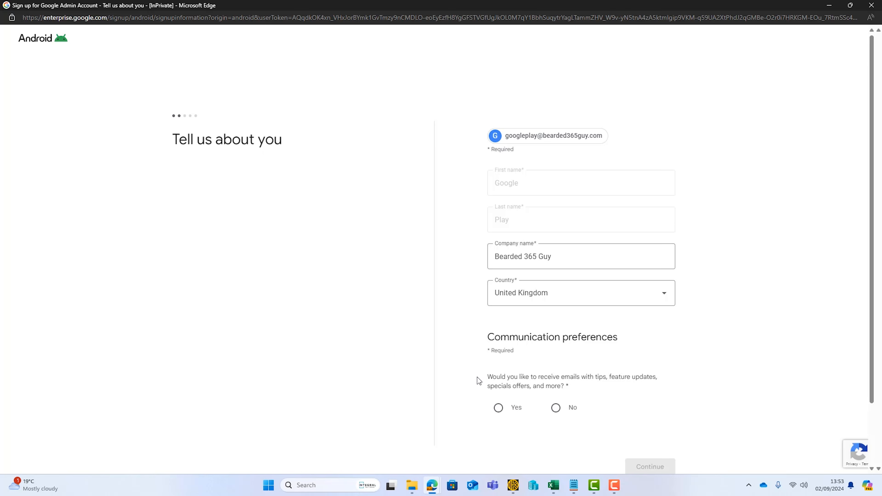
click(556, 408)
click(652, 466)
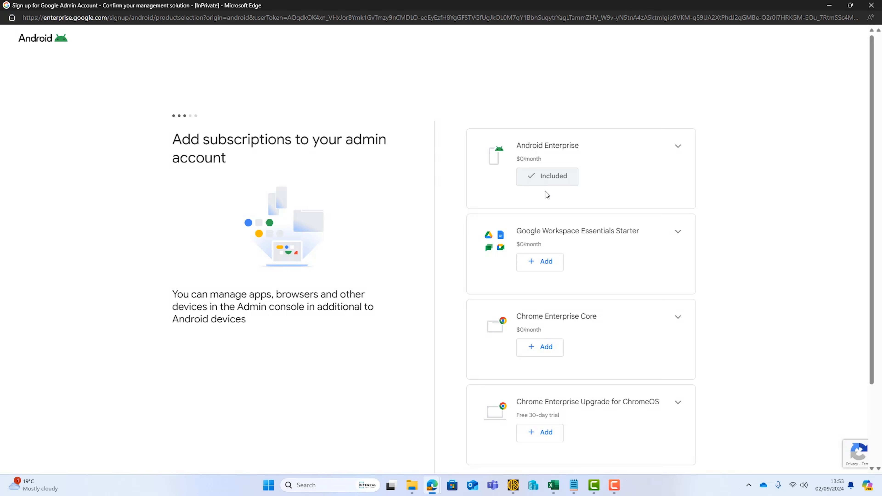
Continue past subscriptions, agree to the terms, and allow Intune binding to create the account.
scroll(760, 278, down, 3)
click(677, 386)
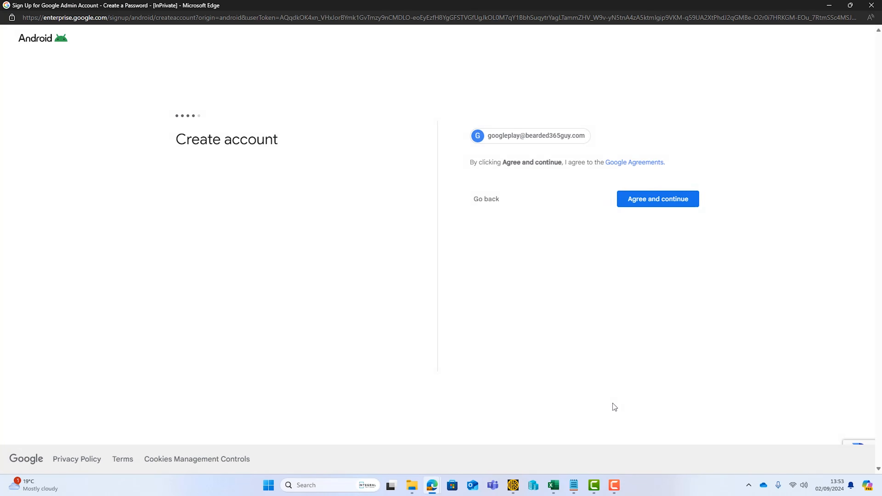
click(650, 198)
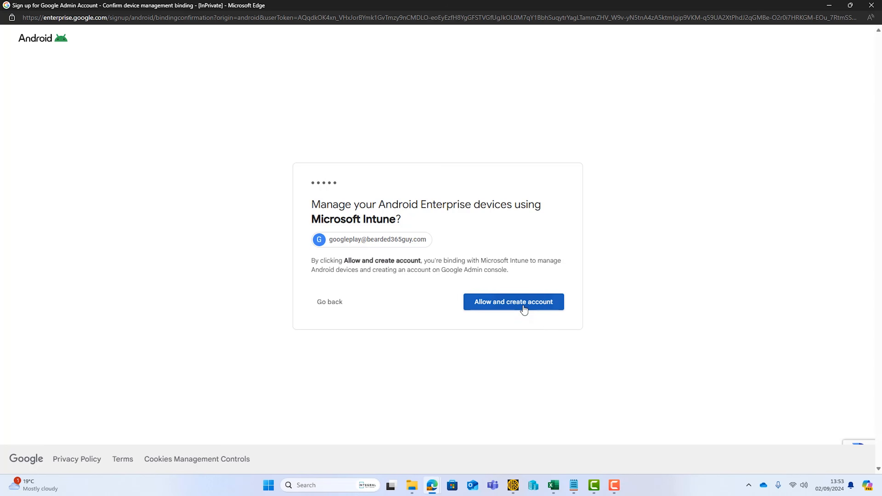
click(524, 309)
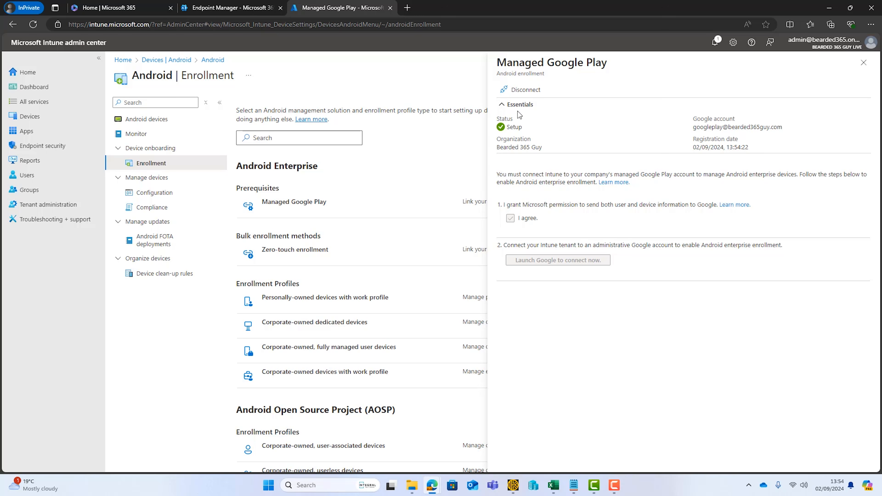
Close the Managed Google Play pane now that it shows Setup status.
click(864, 63)
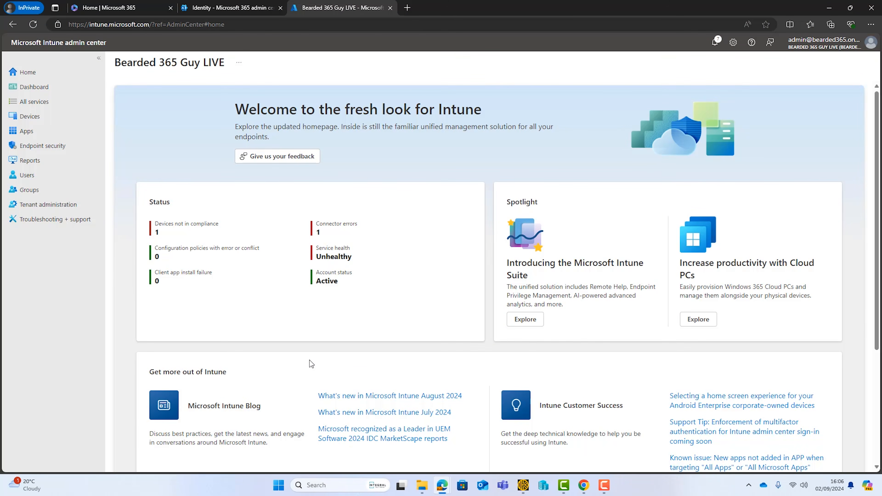
Under Apps > Android, add a new app of type Managed Google Play app.
click(32, 133)
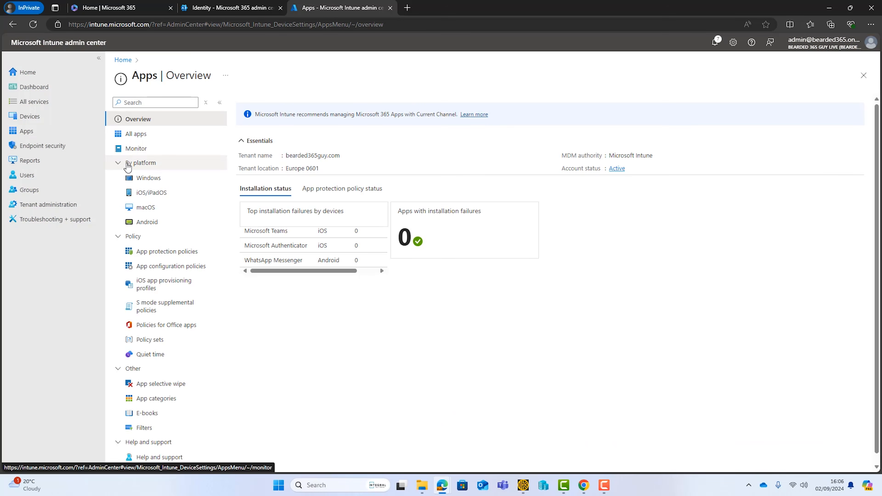
click(146, 222)
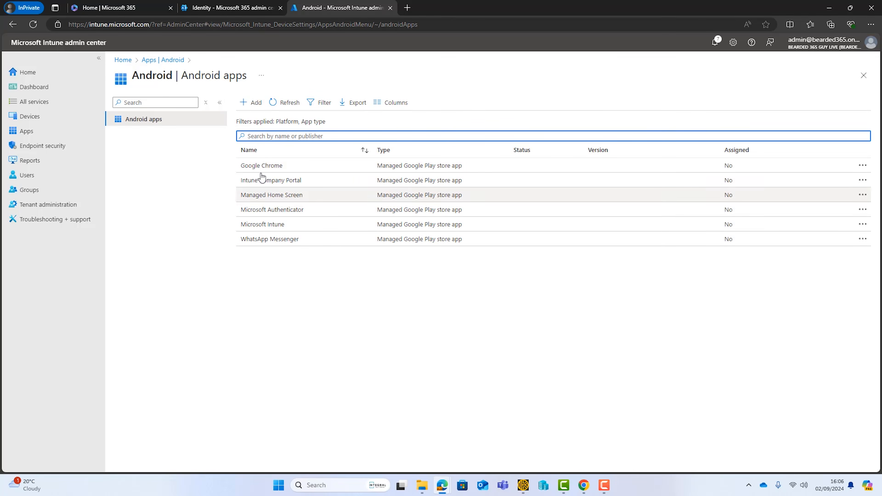
click(247, 102)
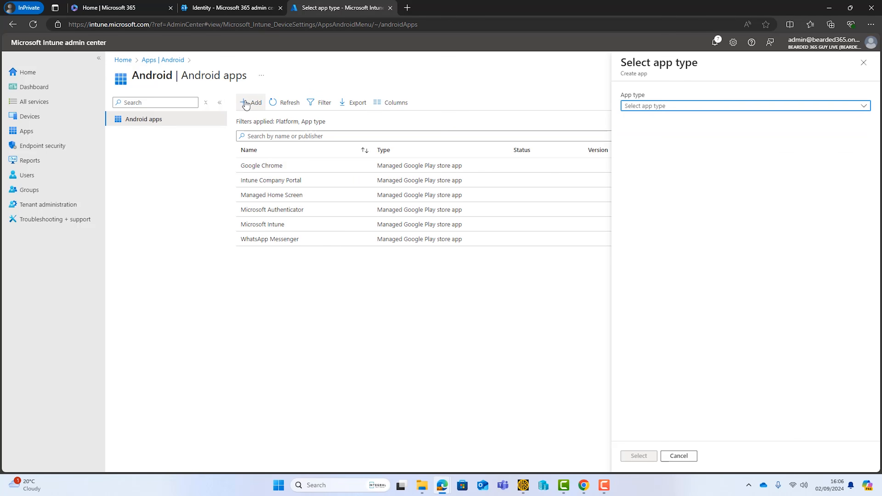
click(813, 108)
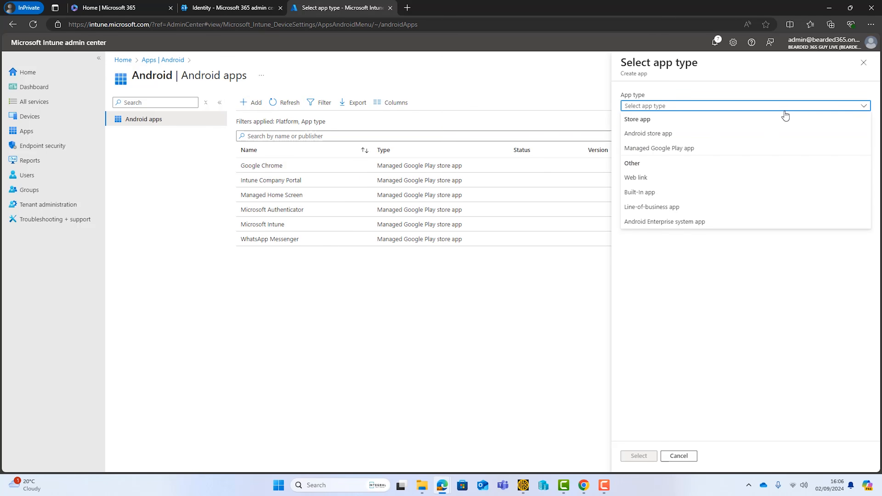
click(686, 153)
Search Managed Google Play for Microsoft apps and approve Microsoft 365 (Office).
click(640, 456)
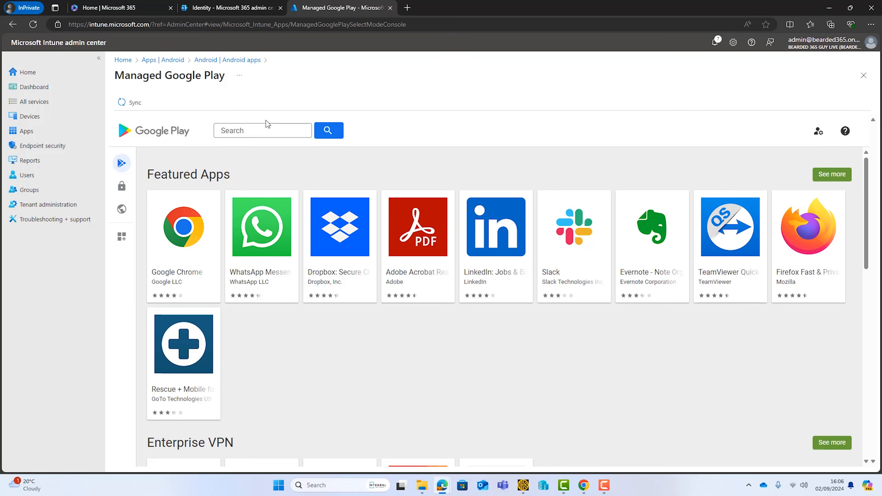
click(249, 129)
text(microsoft 365)
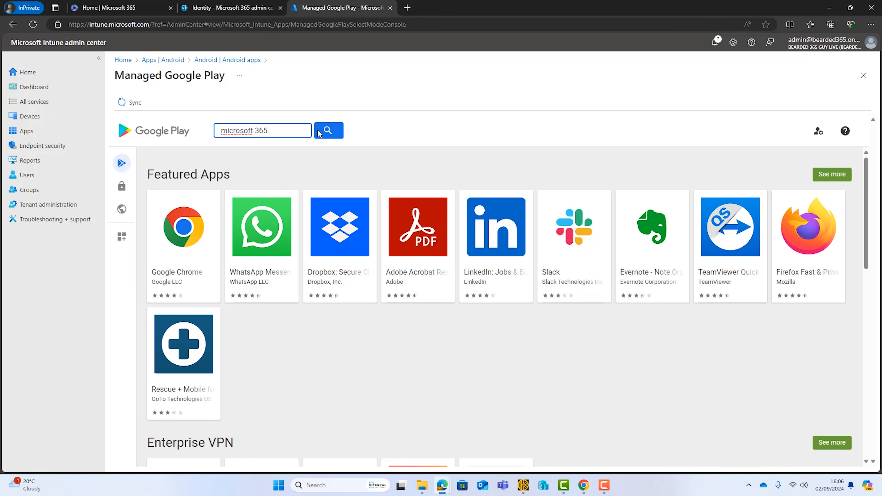
click(319, 134)
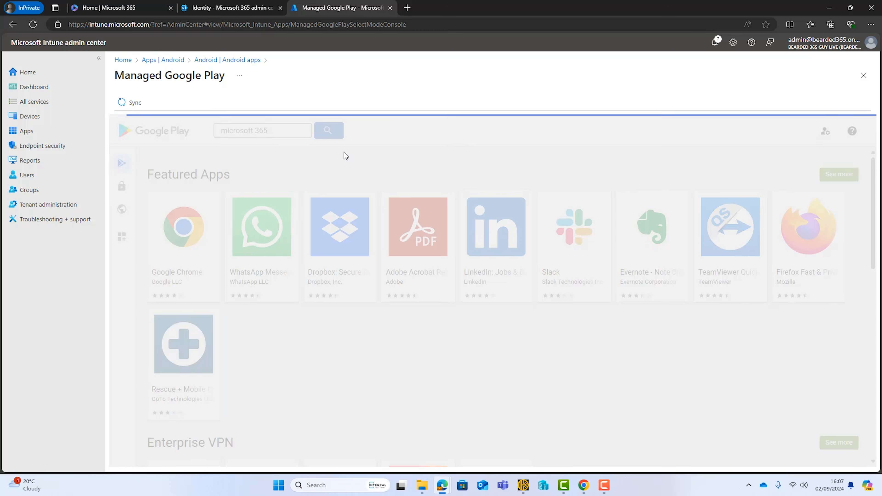
click(190, 241)
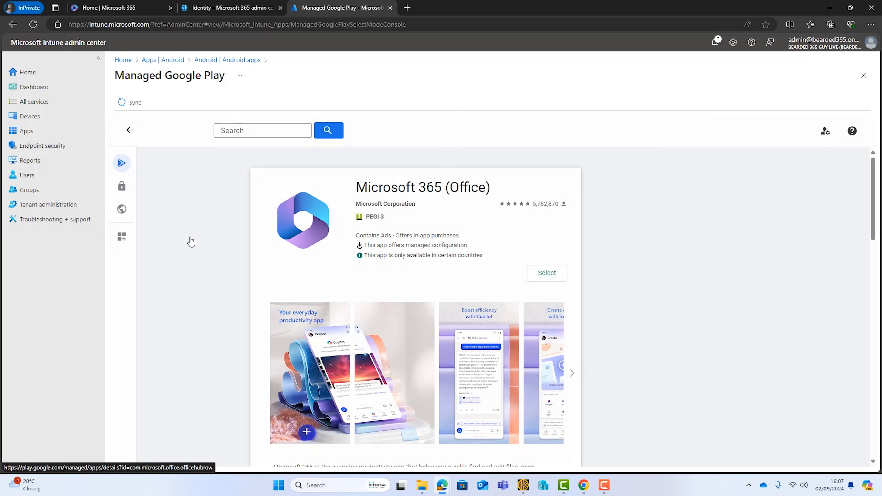
click(546, 282)
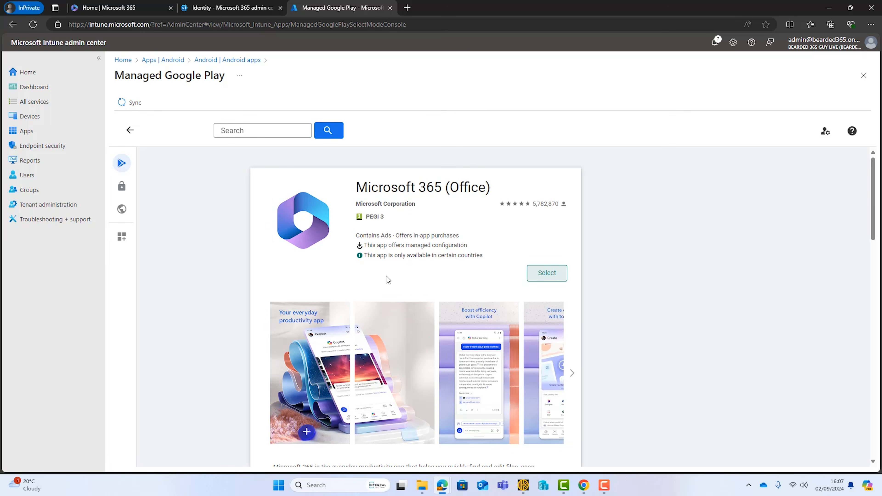
click(129, 132)
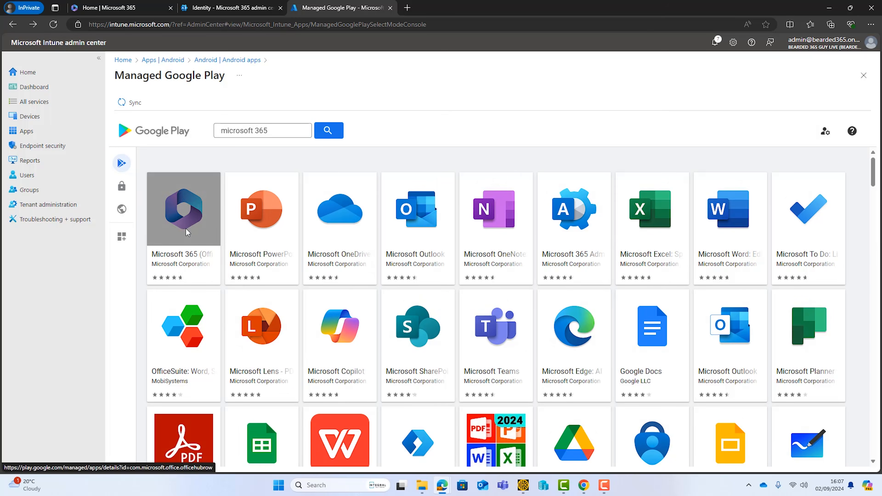
Approve Microsoft Teams, Microsoft Edge and Microsoft Outlook Lite from the search results.
click(493, 331)
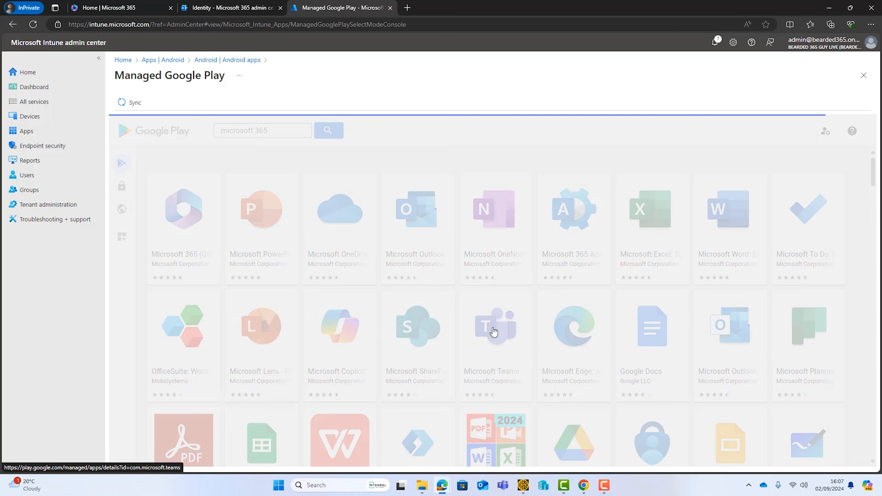
click(554, 269)
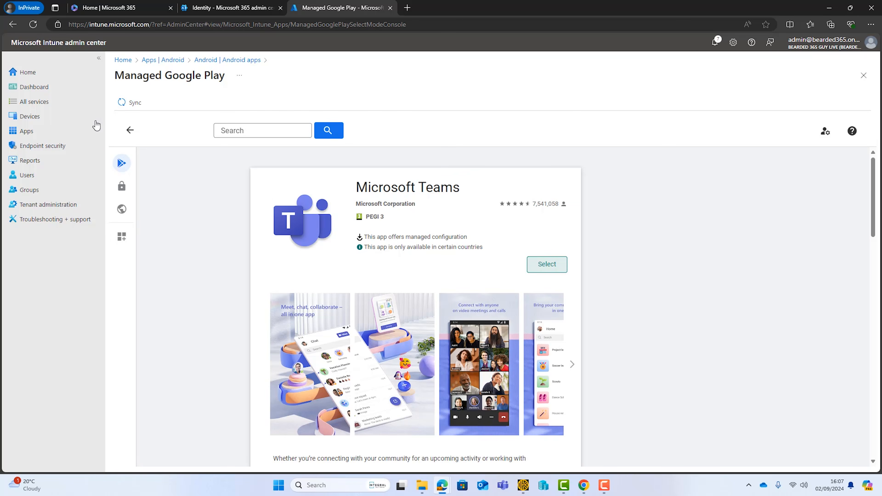
click(130, 130)
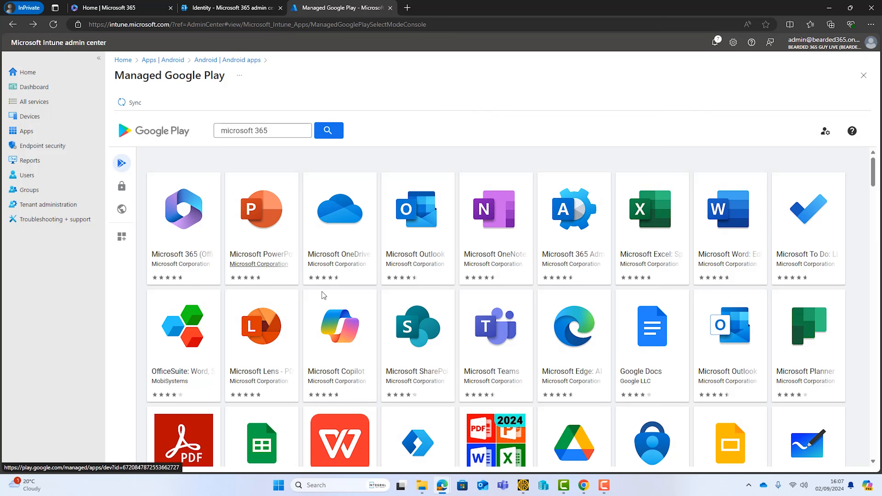
click(565, 322)
click(544, 276)
click(134, 137)
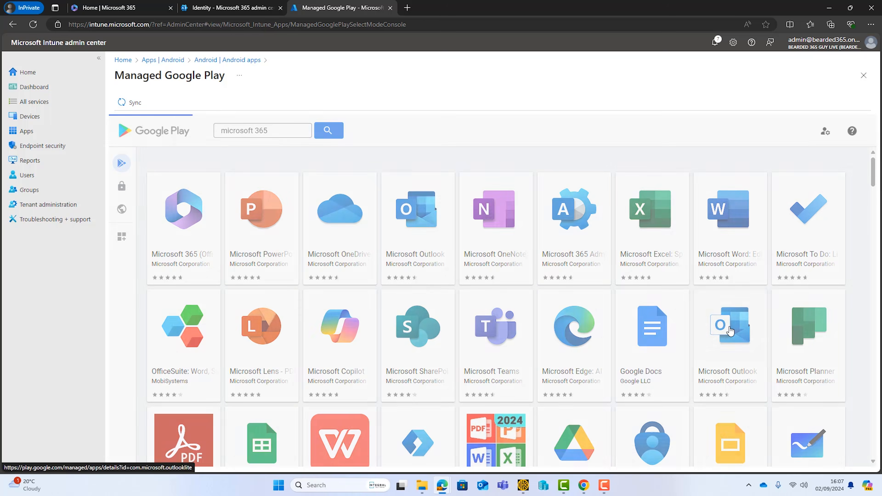
click(730, 331)
click(544, 268)
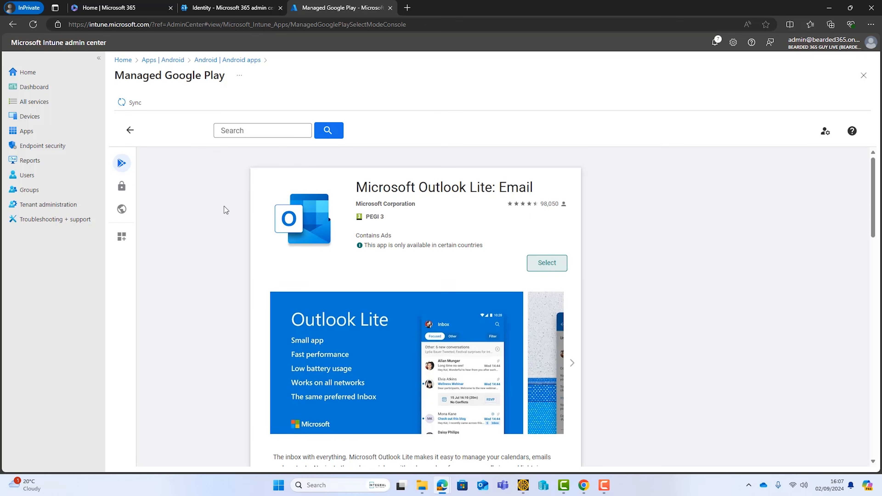
click(129, 130)
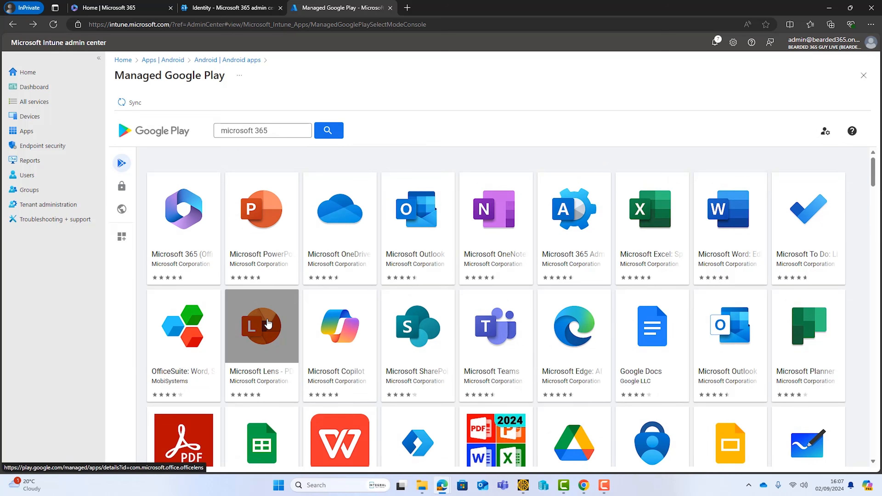
Approve Microsoft Lens - PDF Scanner, then sync the approved apps into Intune.
click(266, 325)
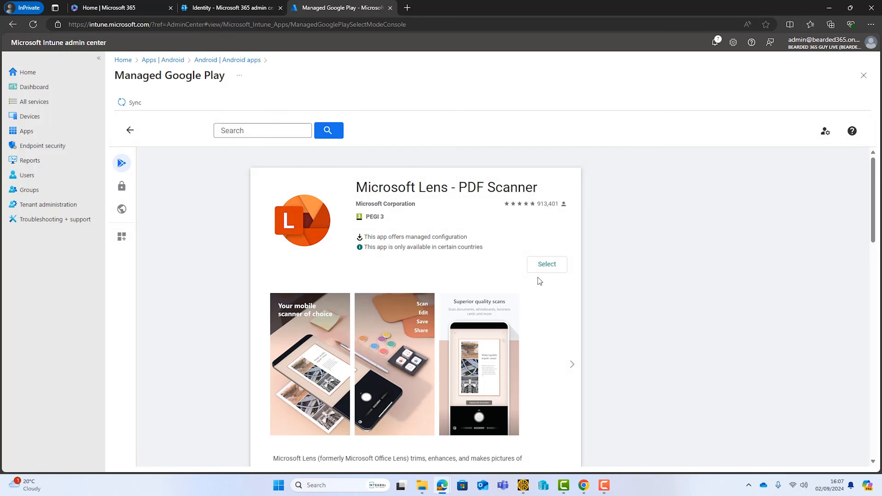
click(552, 272)
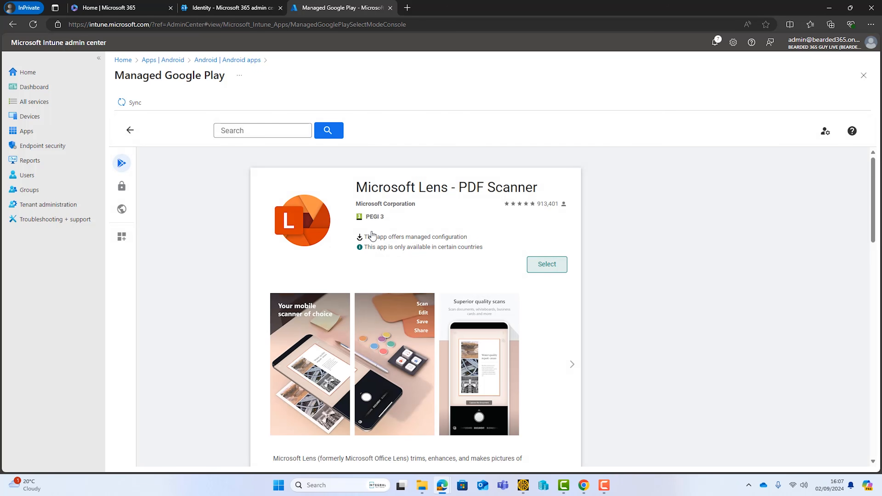
click(129, 130)
click(123, 102)
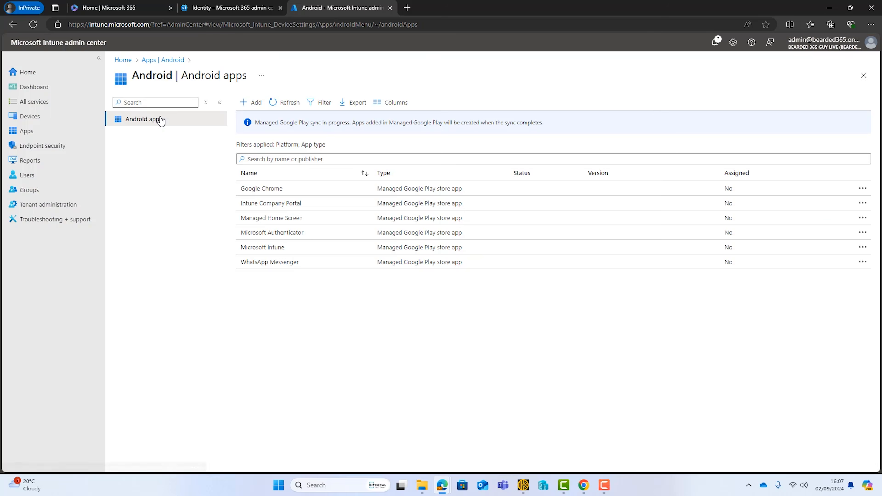
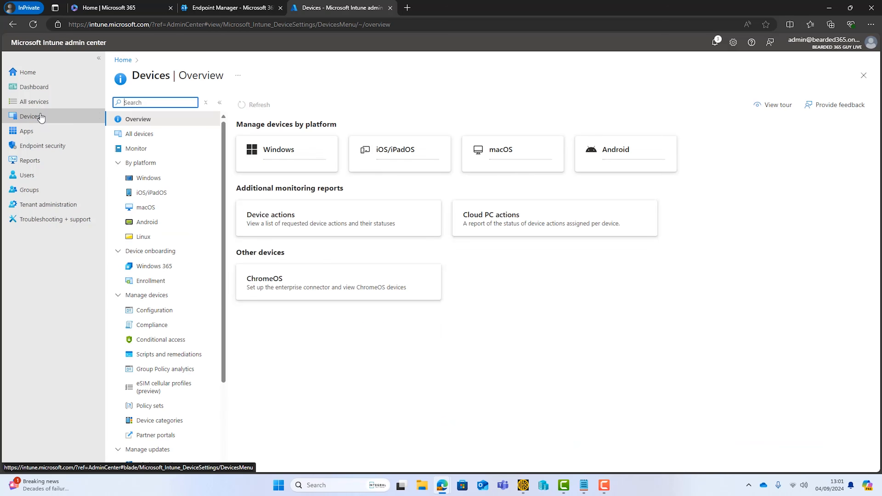
Go to Android enrollment's corporate-owned, fully managed user device profiles and start a new profile.
click(147, 222)
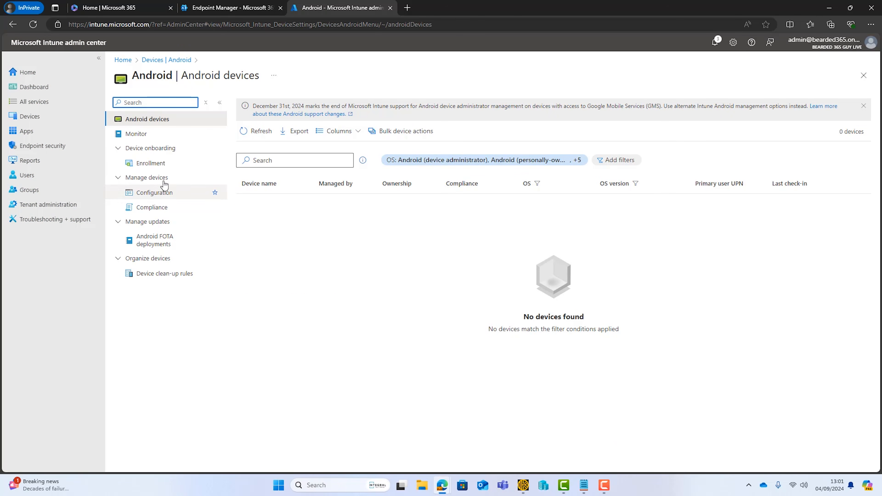
click(151, 165)
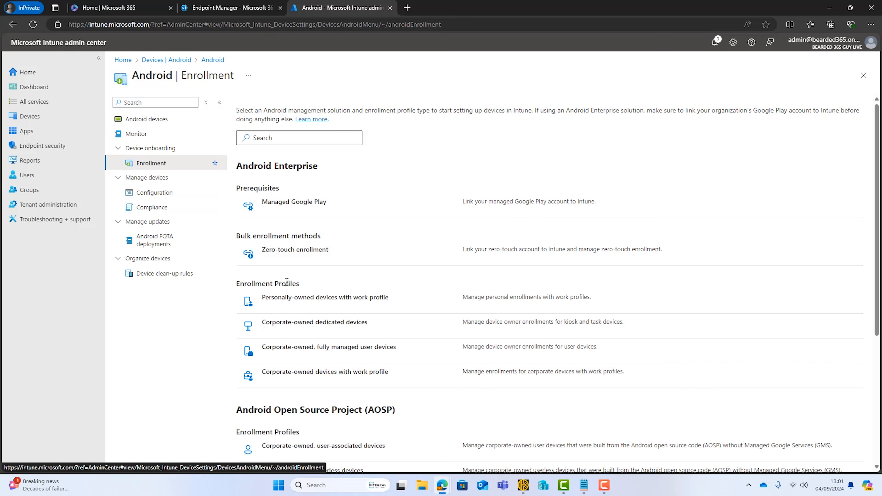
click(358, 348)
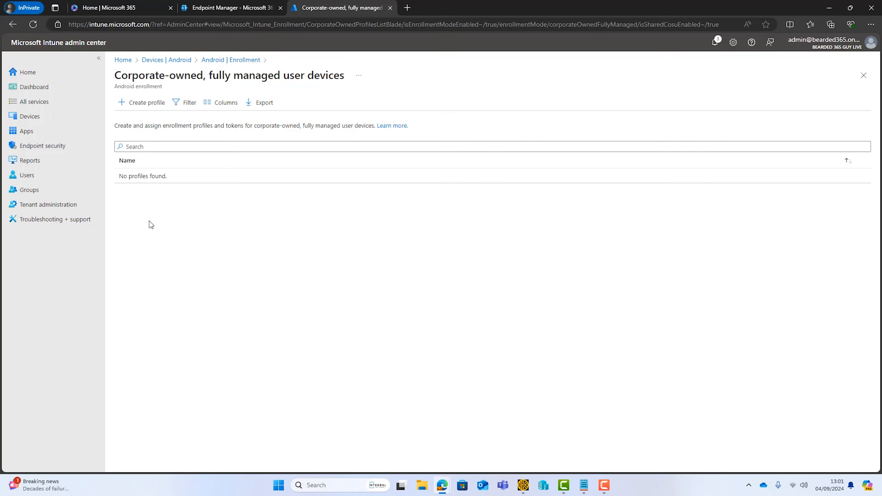
click(147, 107)
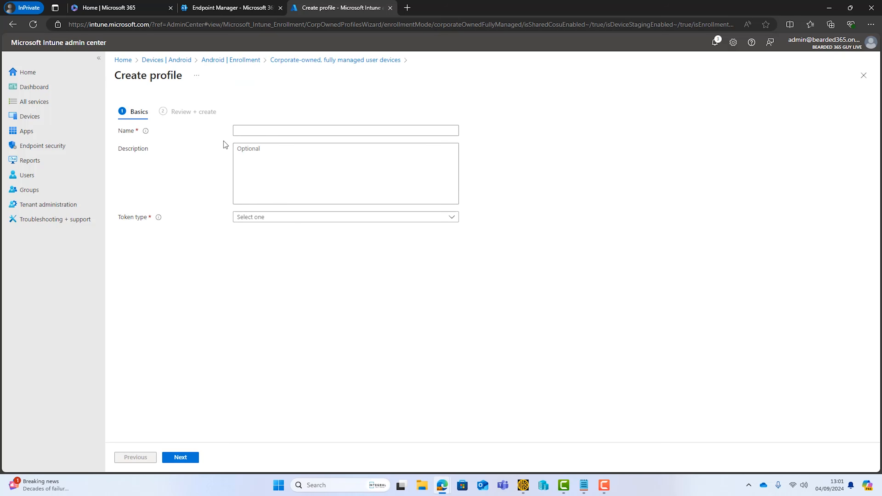
Name the profile 'Android Staging Profile' with a via-staging token expiring 30/09/2024.
click(287, 126)
text(Android Staging Profile)
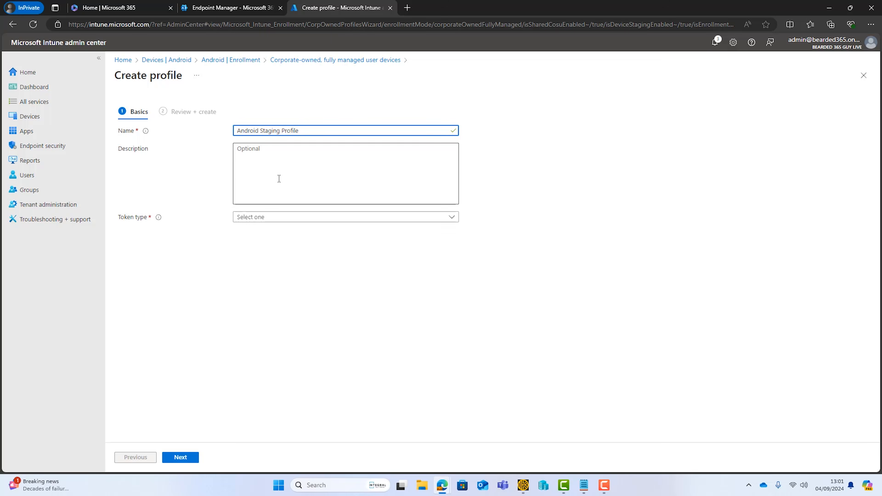
click(454, 220)
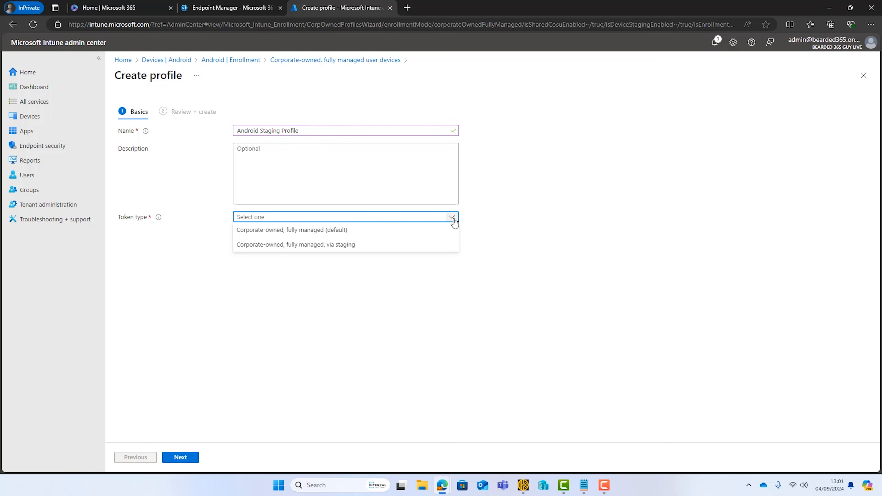
click(326, 245)
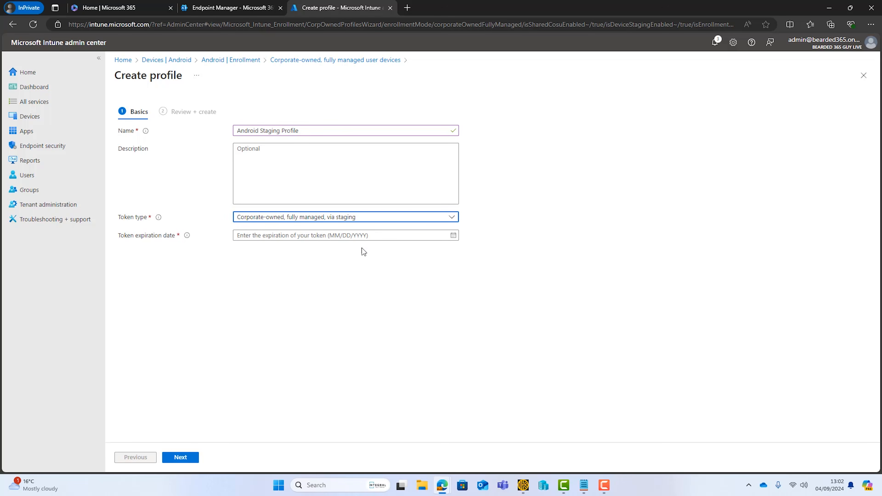
click(454, 235)
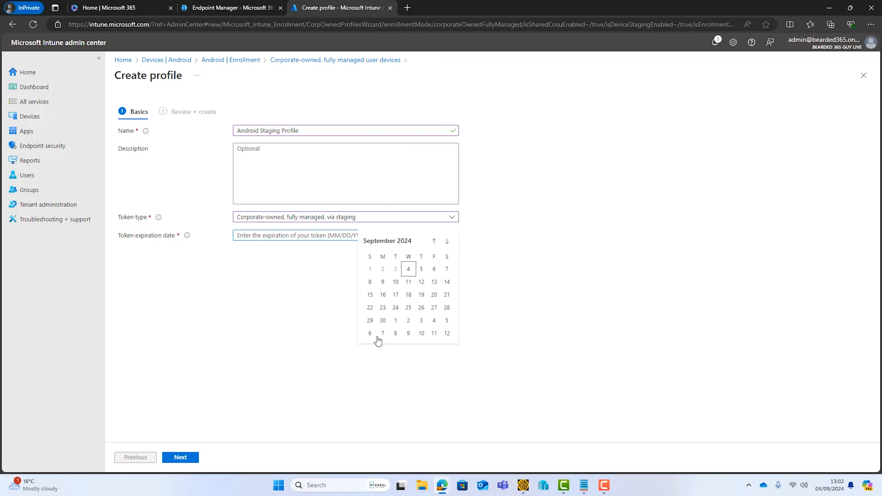
click(384, 321)
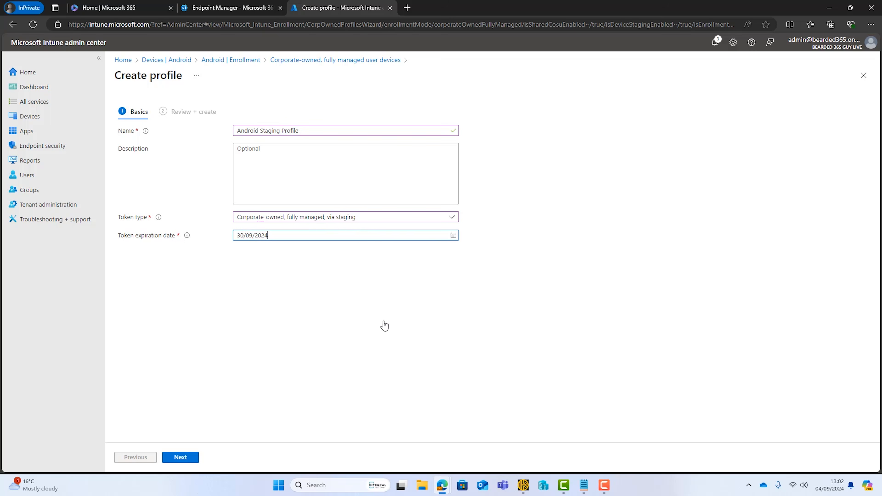
click(180, 457)
Create the Android Staging Profile from the review page.
click(187, 458)
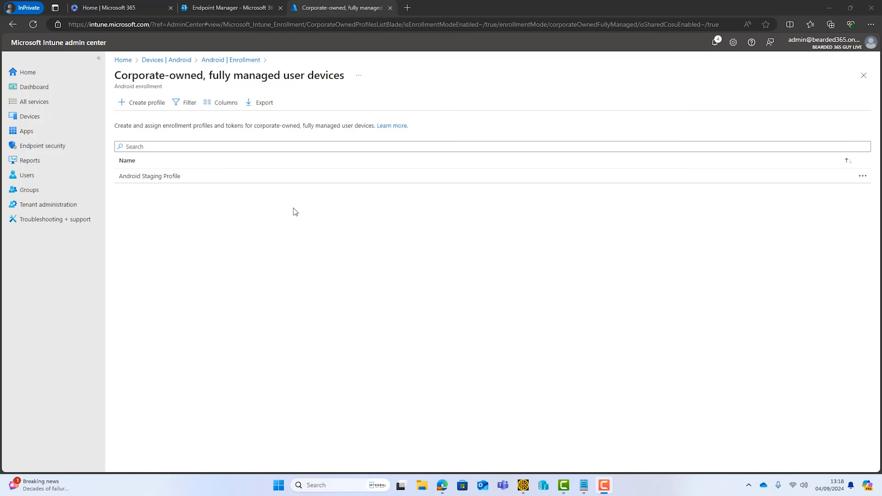
Start a managed devices filter named 'Android Device Filter' for the Android Enterprise platform.
click(68, 209)
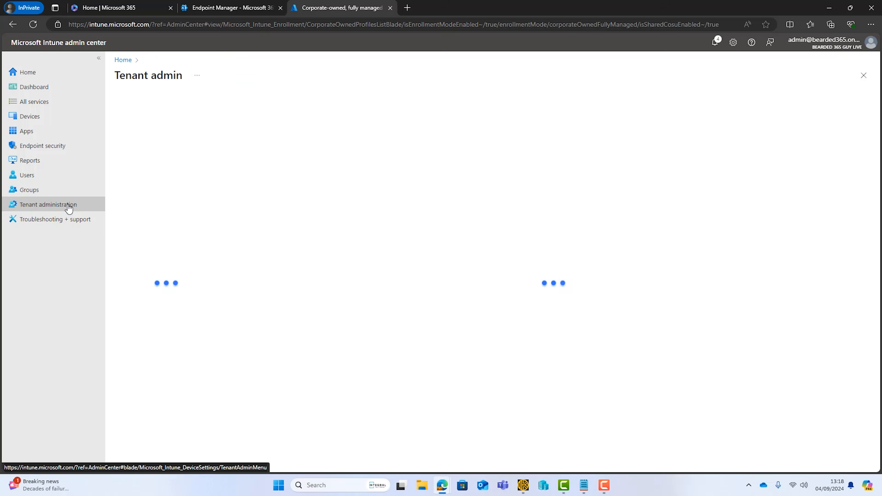
click(137, 192)
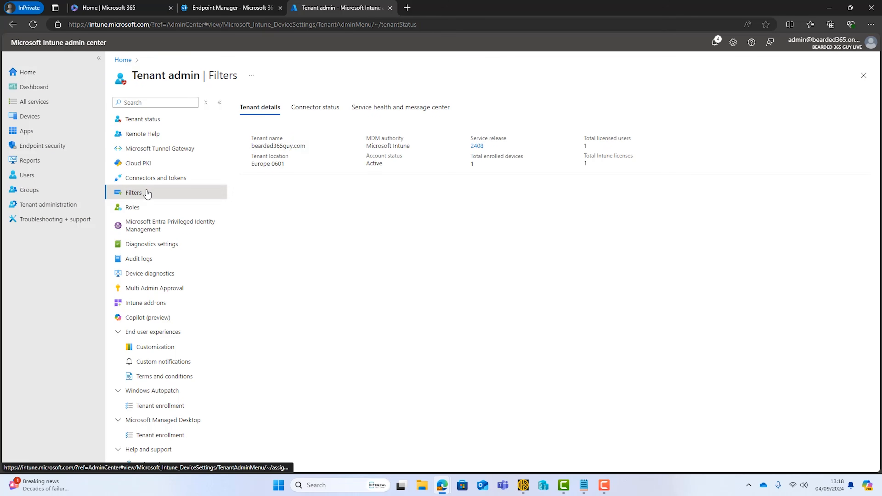
click(250, 104)
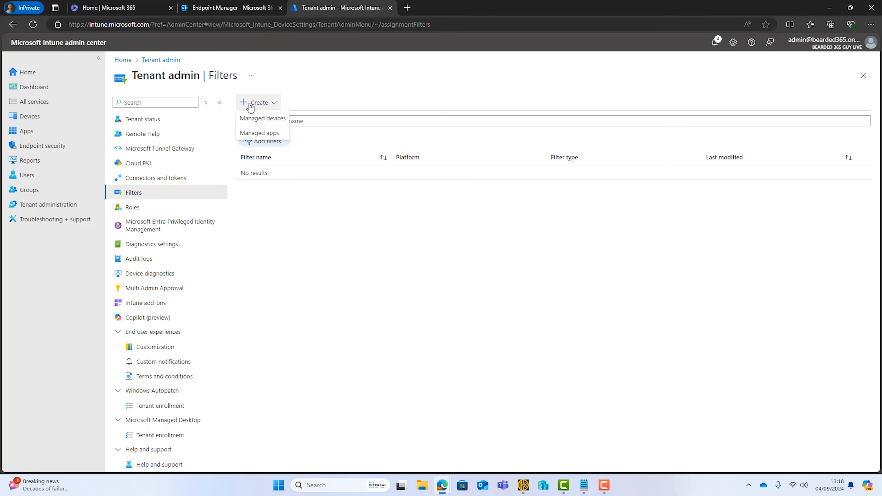
click(263, 118)
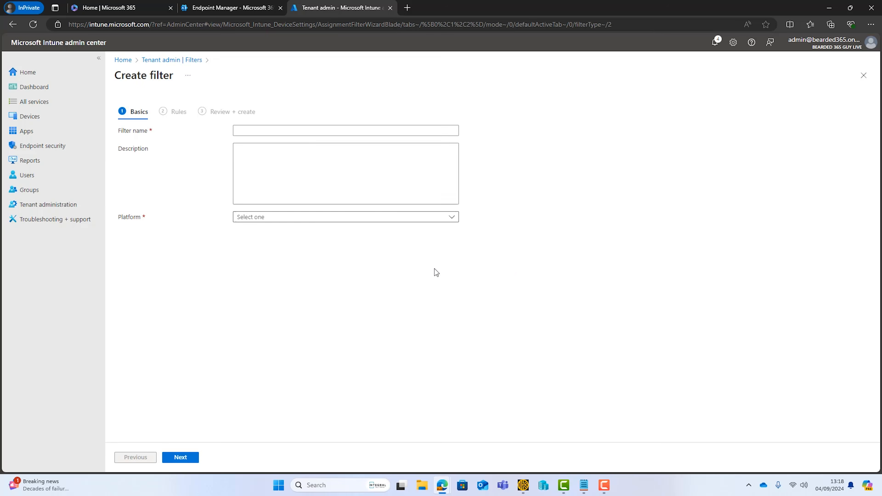
click(287, 131)
text(Android Device Filter)
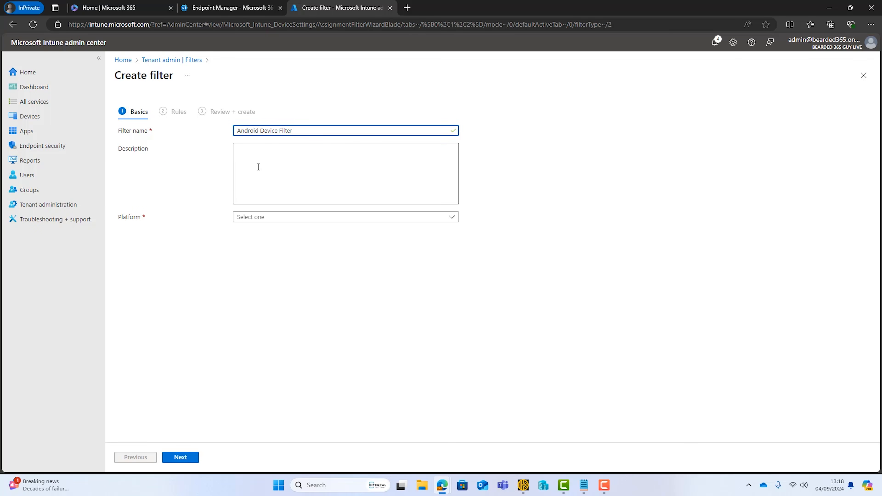
click(440, 221)
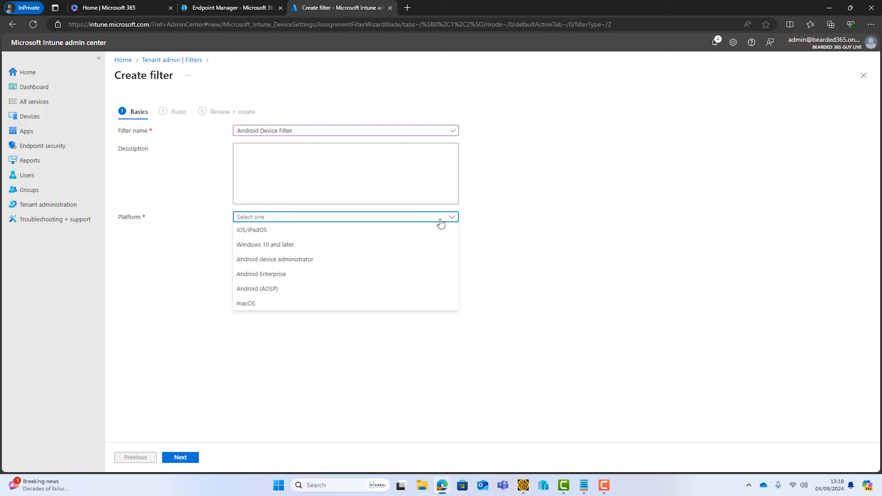
click(289, 274)
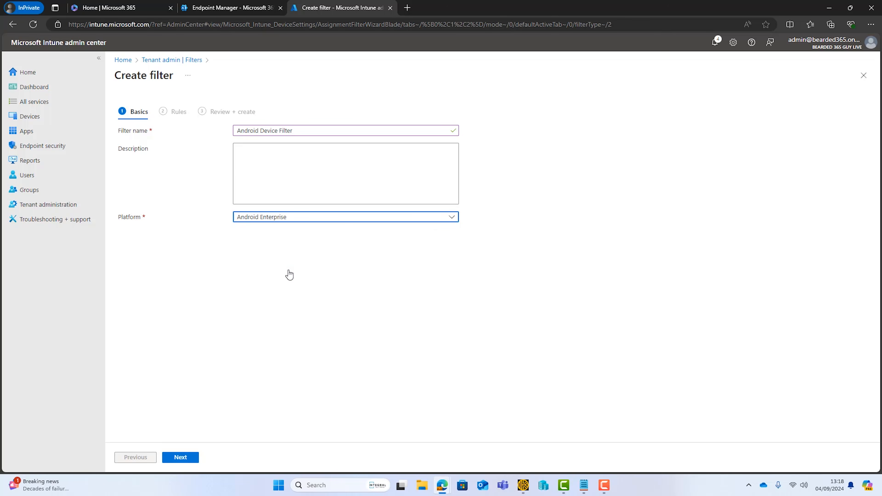
click(184, 458)
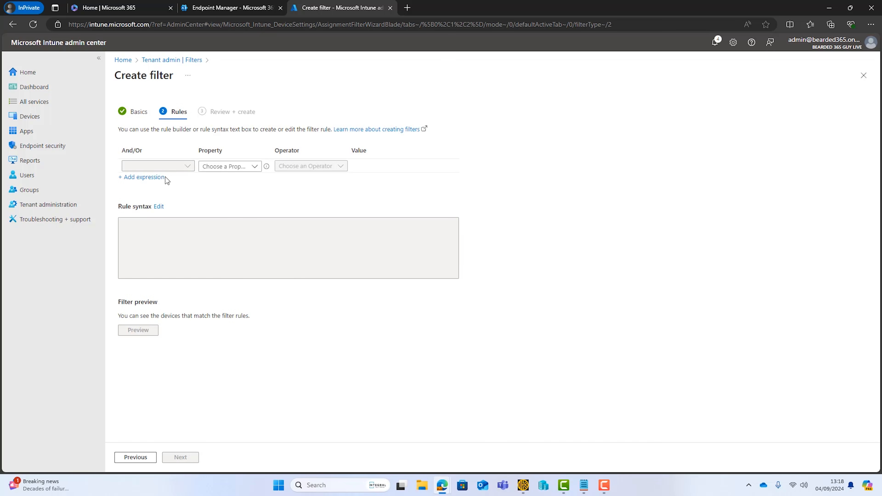
Add the rule enrollmentProfileName Equals 'Android Staging Profile' and create the filter.
click(255, 167)
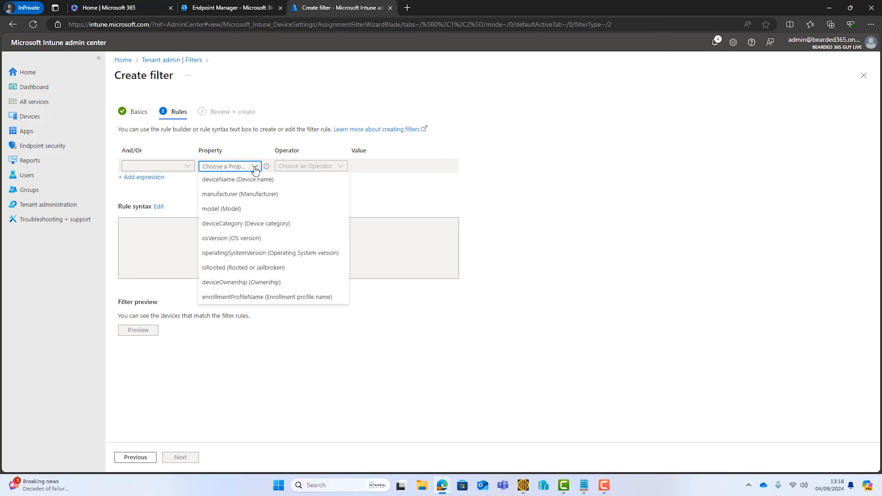
click(231, 297)
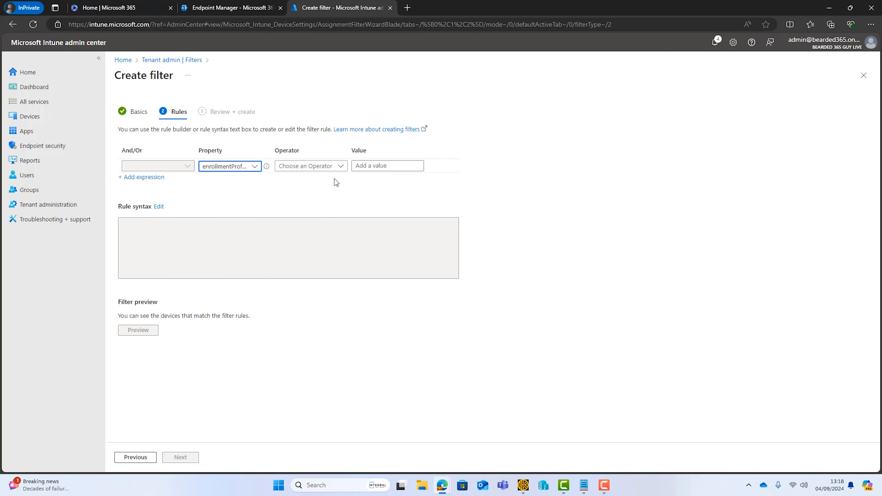
click(336, 166)
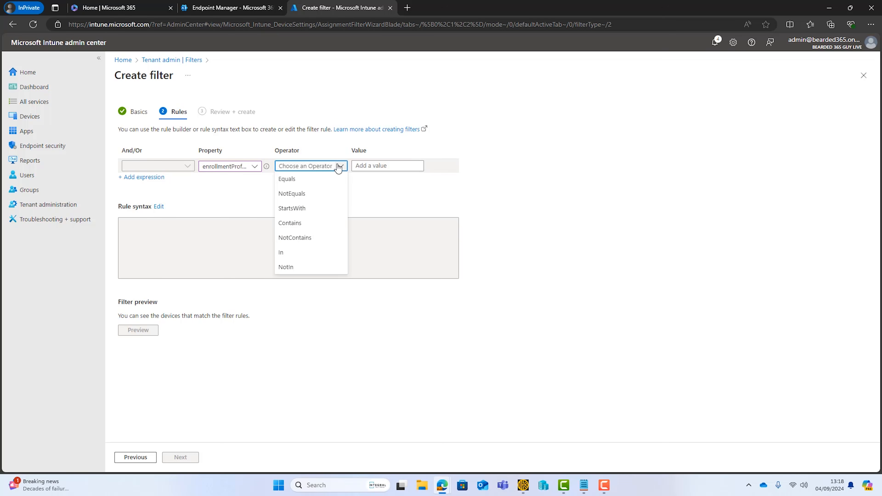
click(311, 179)
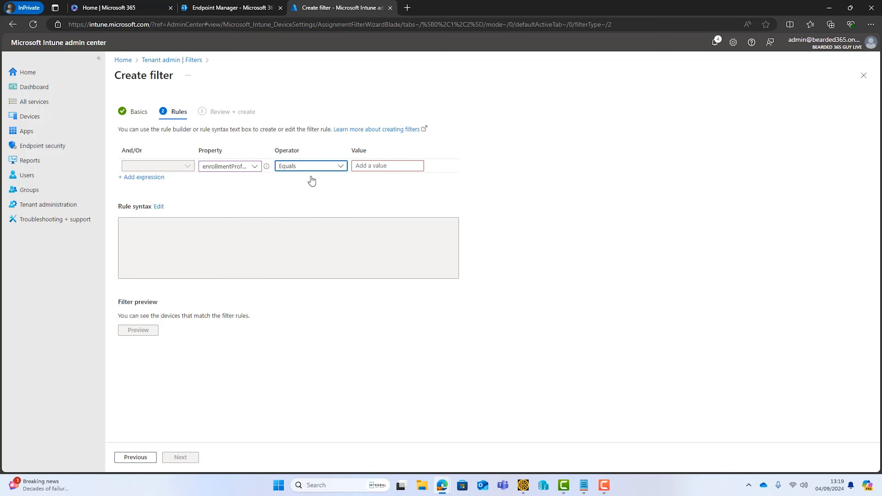
click(371, 167)
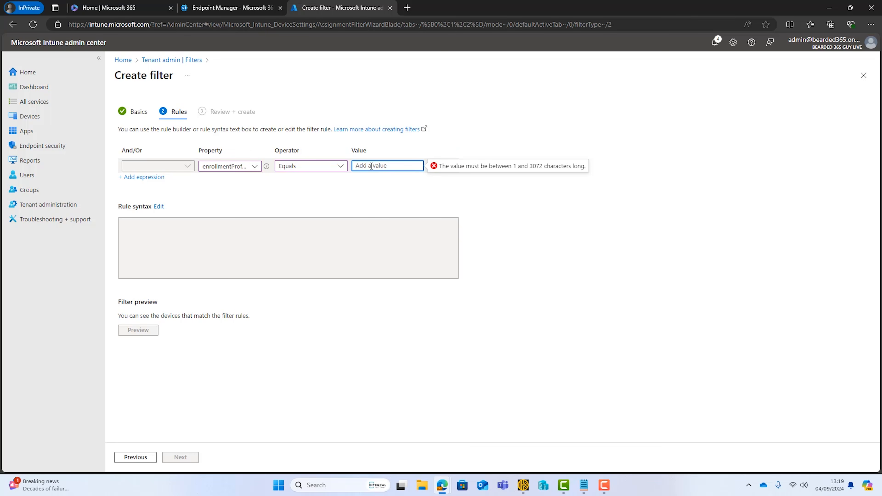
text(Android Staging Profile)
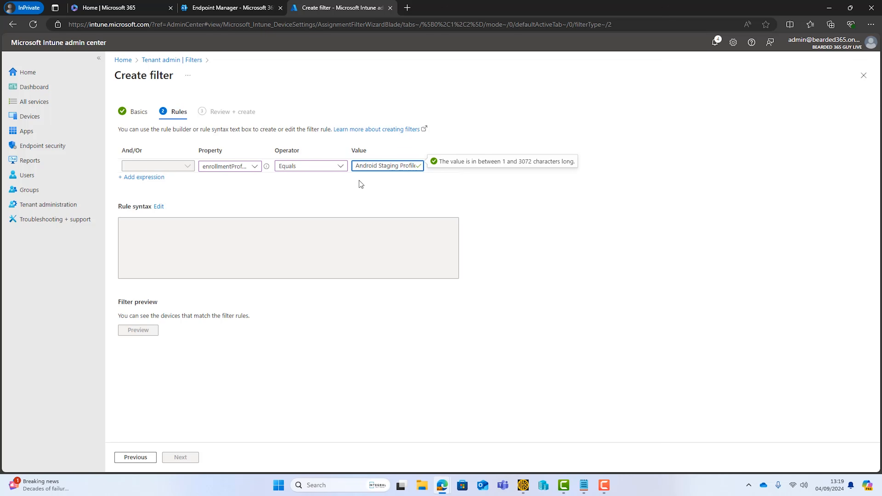
click(320, 319)
click(188, 462)
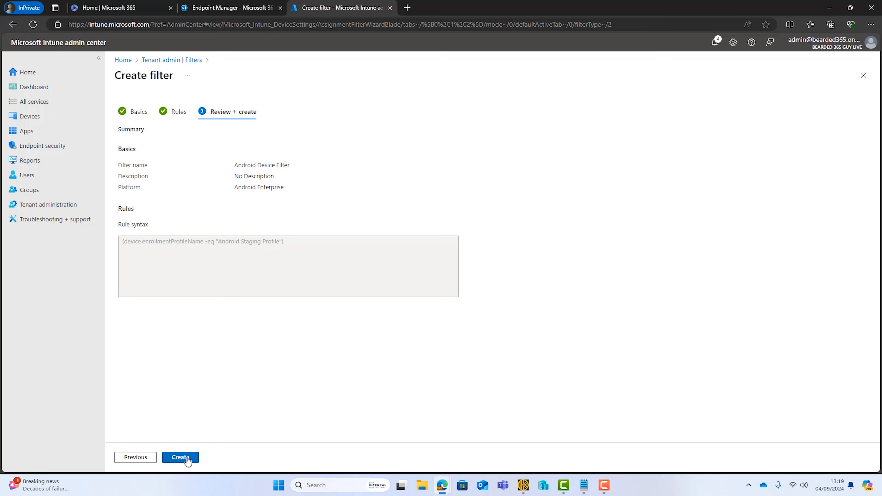
click(188, 460)
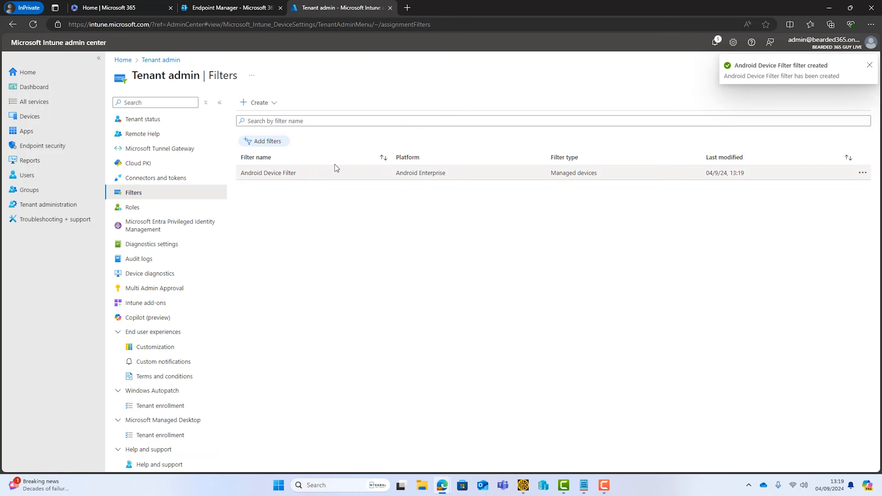
click(27, 131)
Add All devices as a Required assignment for Microsoft 365 (Office) and bring up its filter options.
click(166, 222)
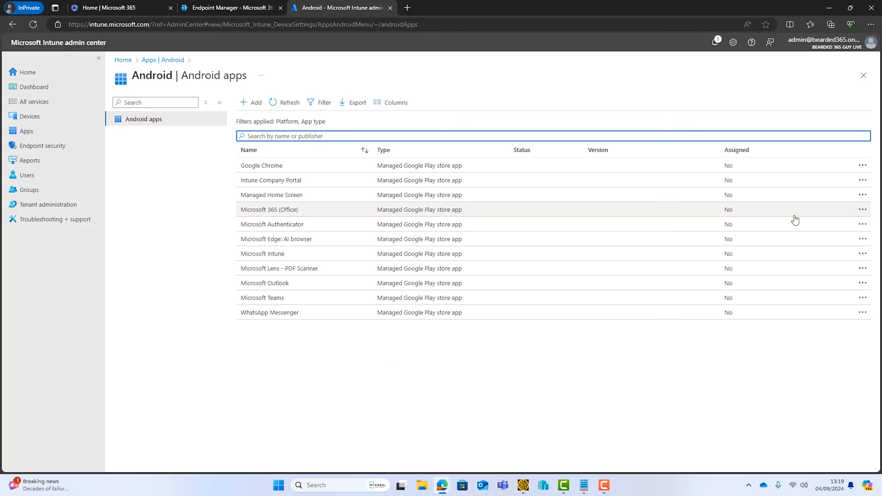
click(315, 211)
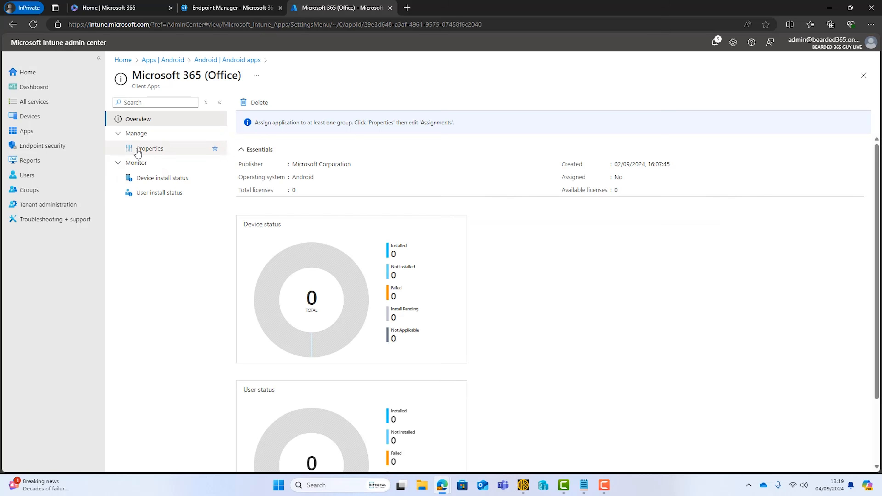
click(140, 149)
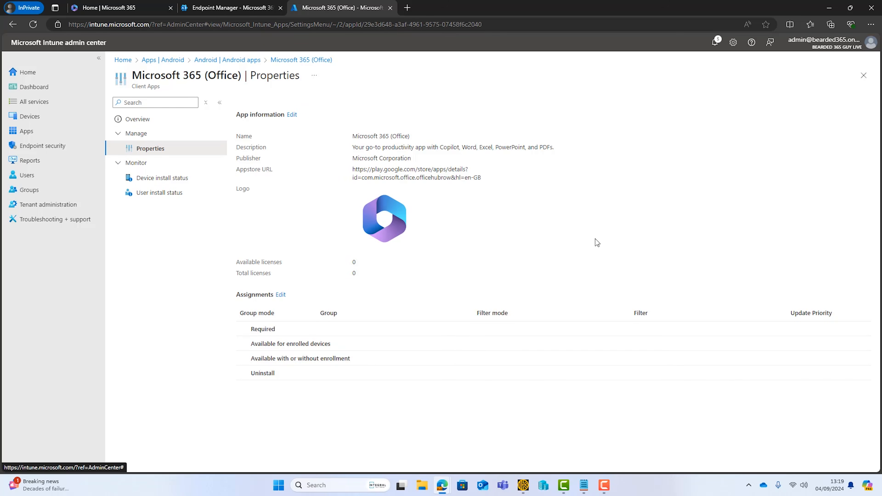
click(282, 295)
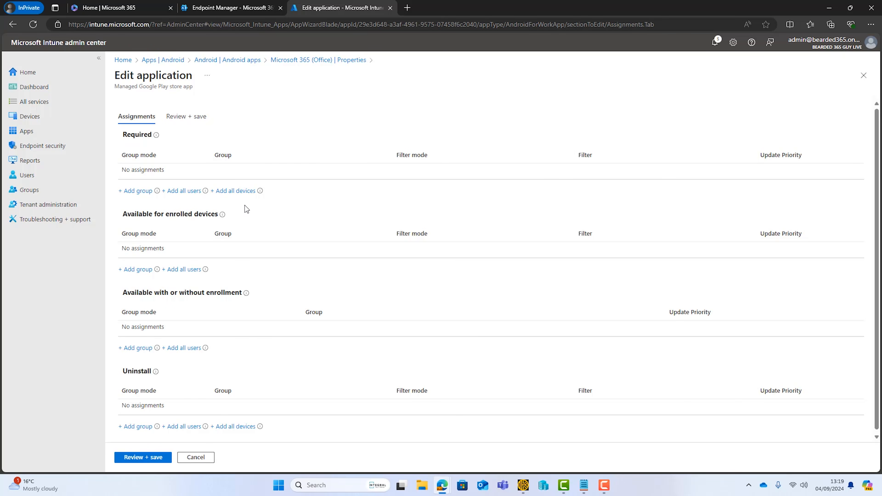
click(238, 194)
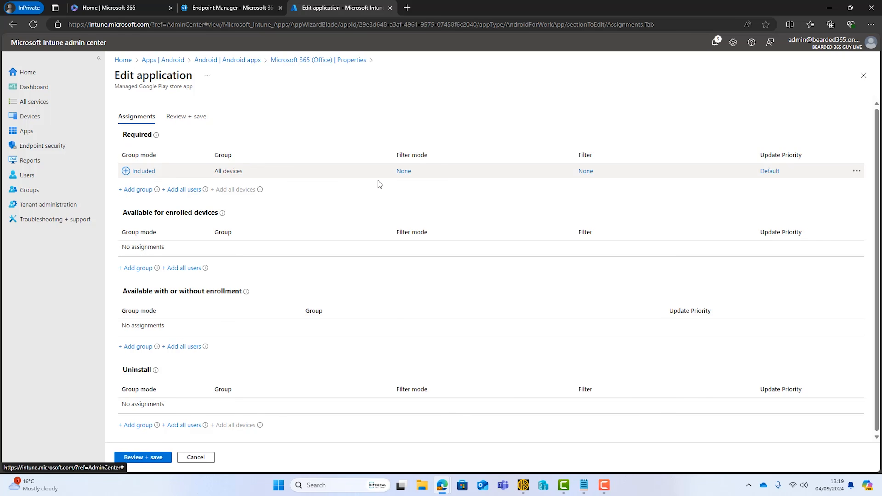
click(585, 172)
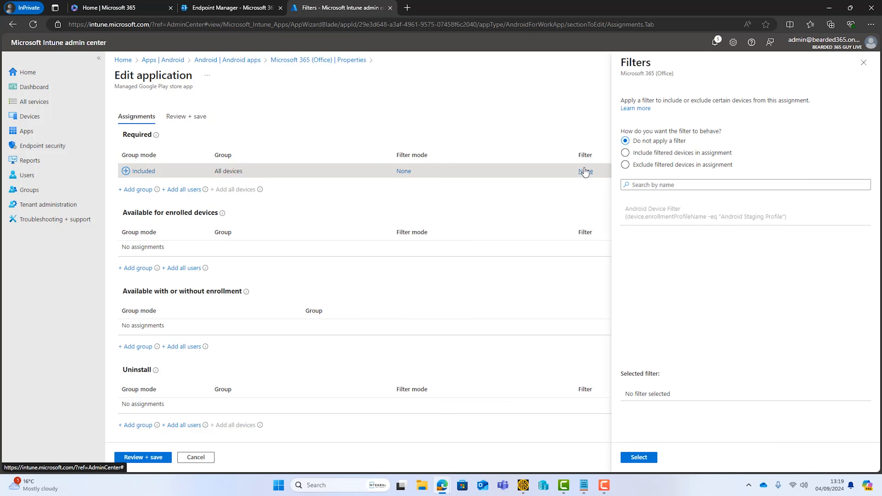
Include Android Device Filter on Office's all-devices Required assignment and save it.
click(626, 154)
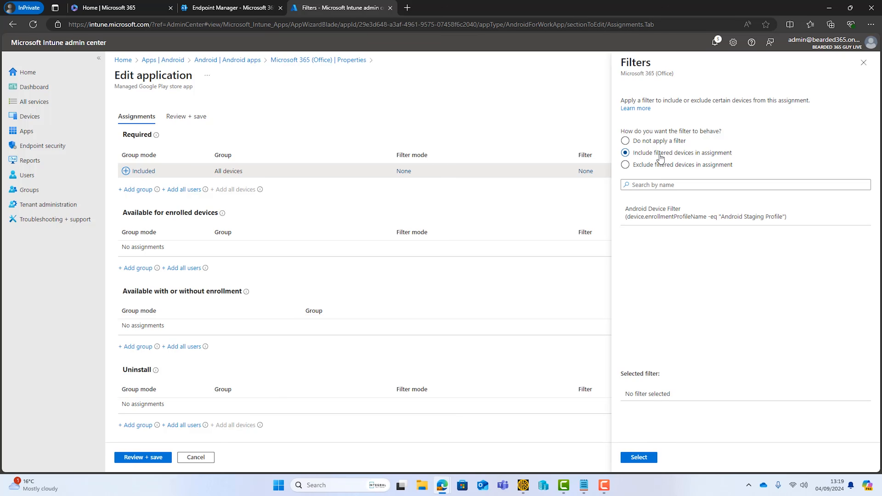
click(698, 214)
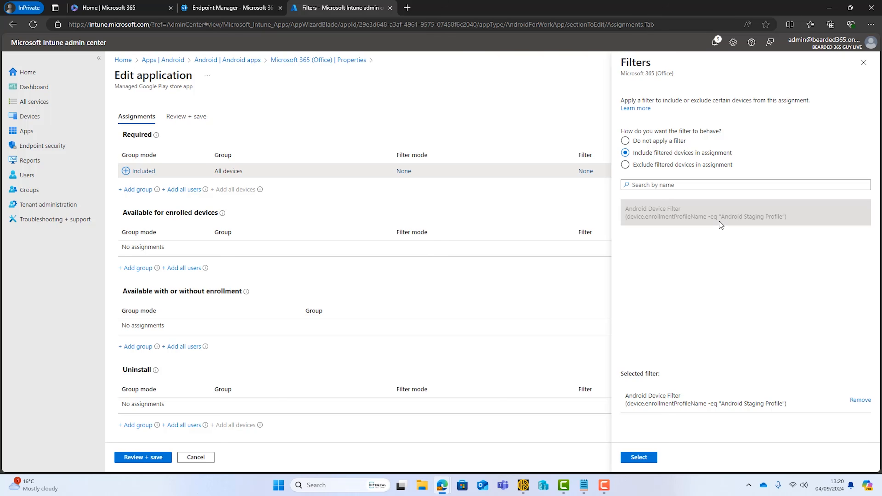
click(636, 458)
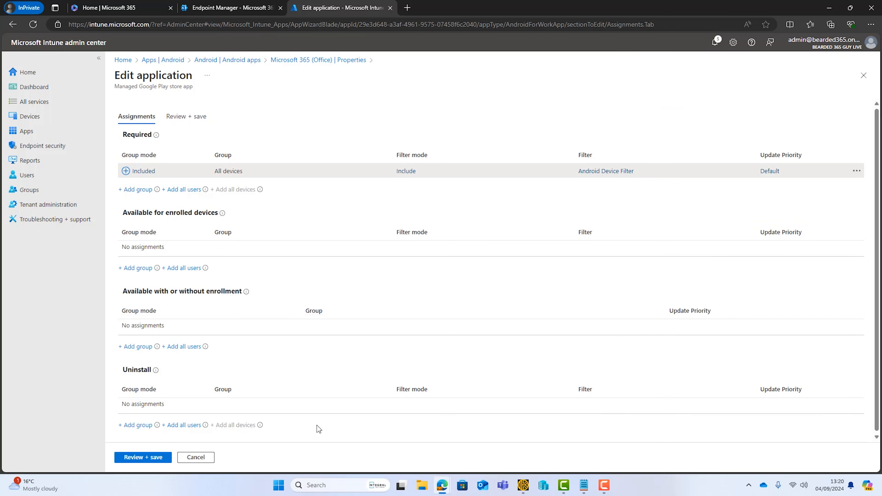
click(158, 456)
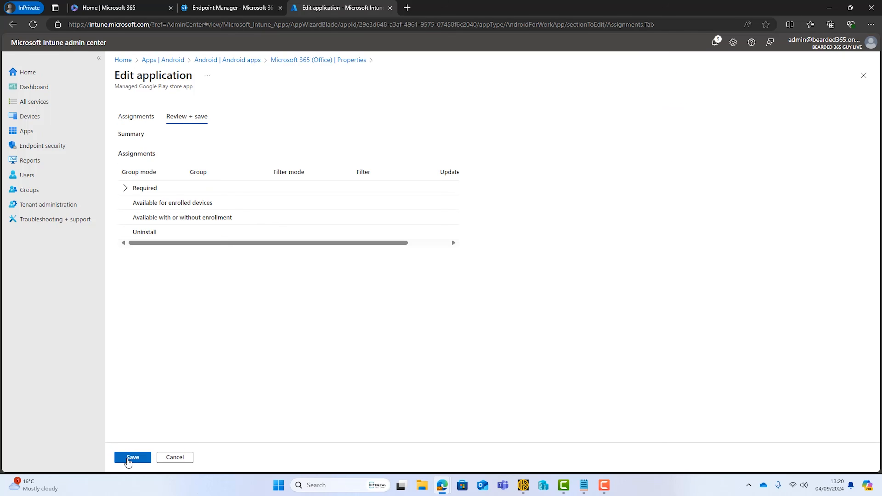
click(128, 459)
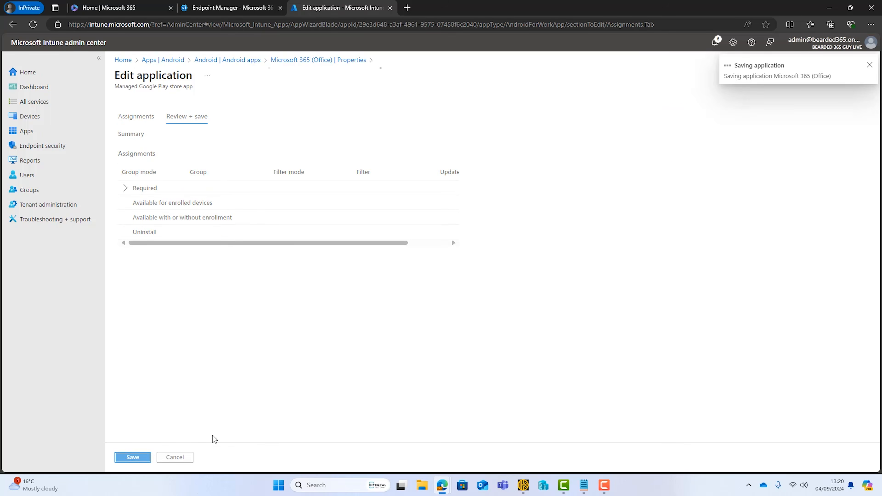
Return to the Android apps list and refresh it to confirm the Office assignment.
click(248, 63)
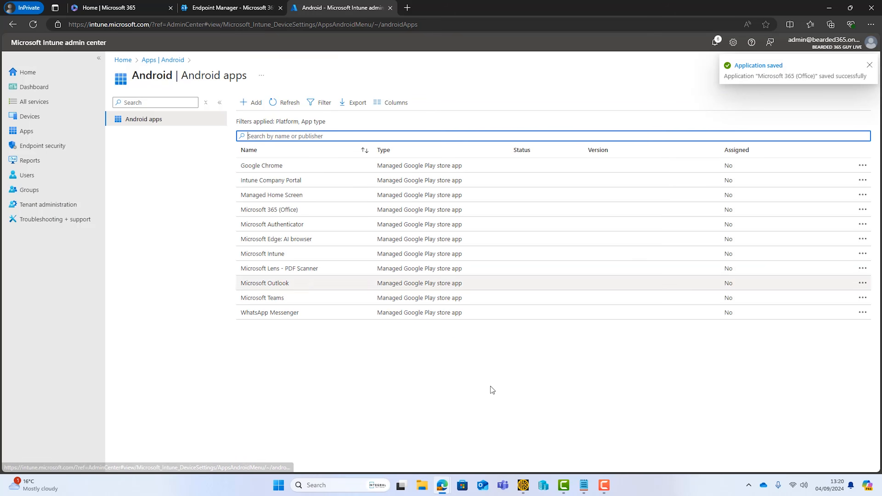
click(288, 102)
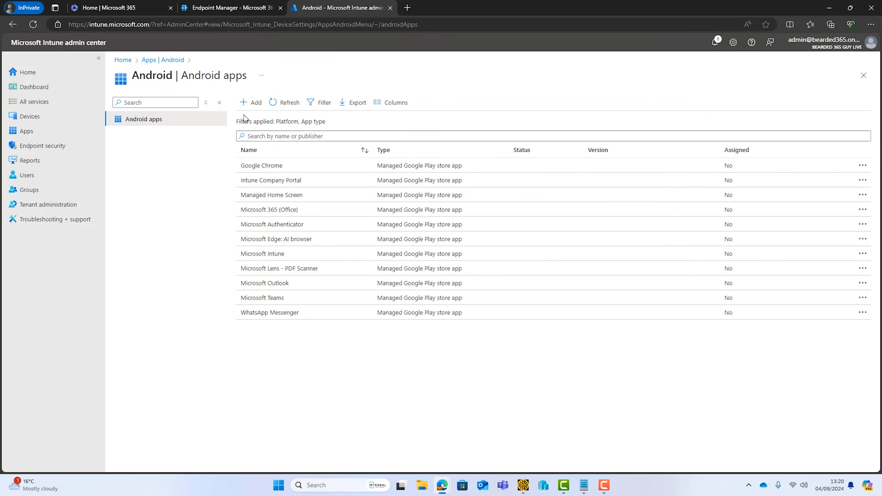
click(290, 103)
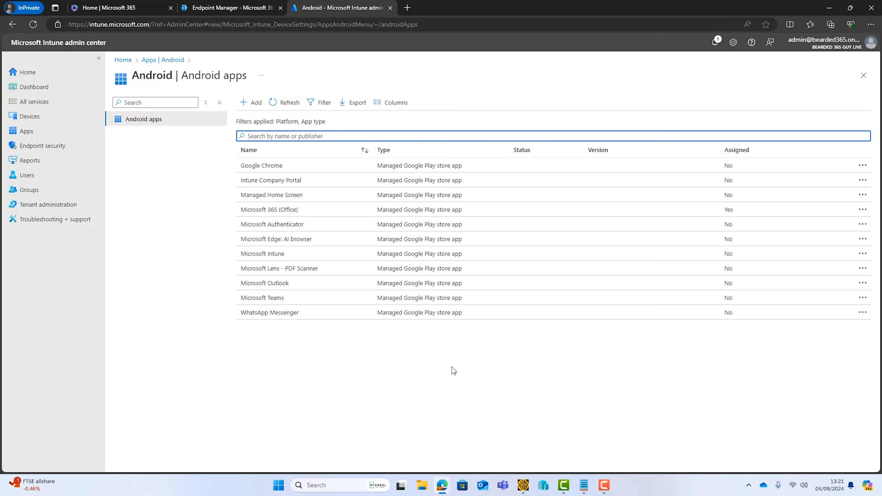
Require Microsoft Authenticator on all devices, including Android Device Filter, and save.
click(274, 224)
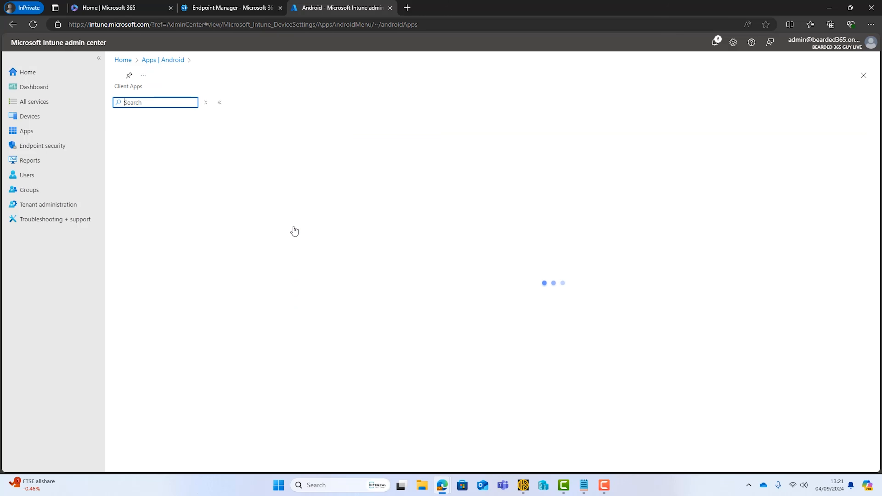
click(161, 149)
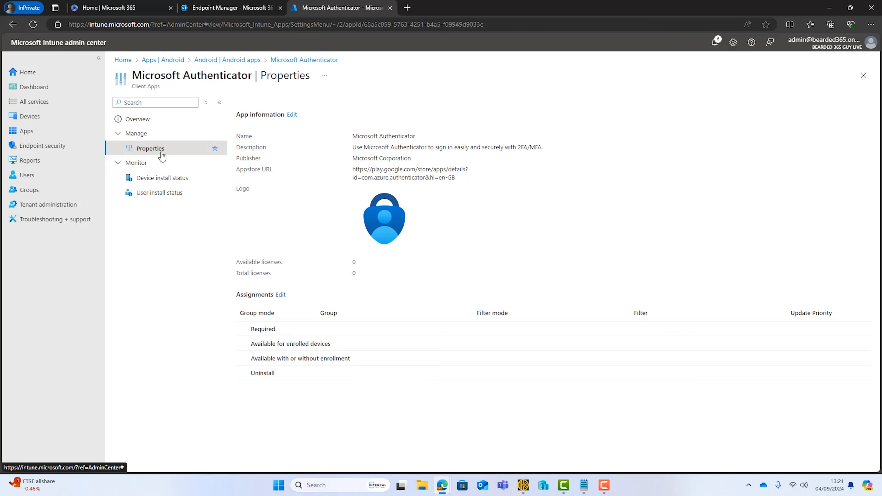
click(280, 294)
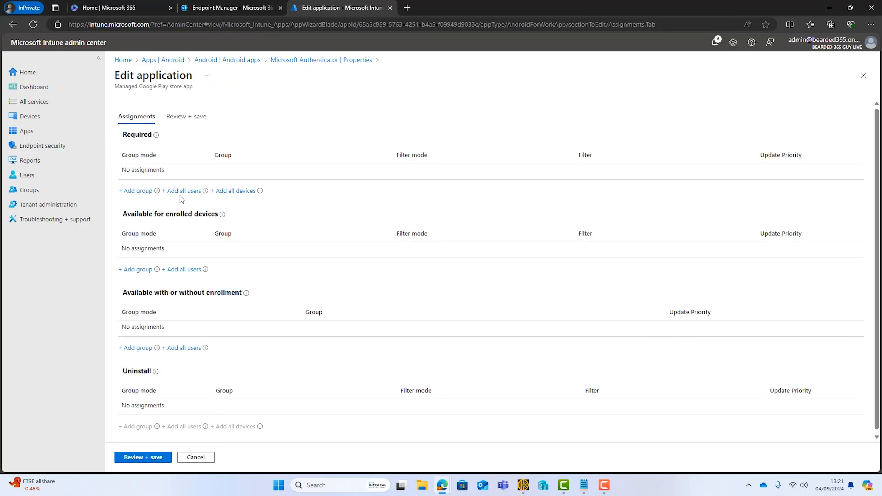
click(233, 191)
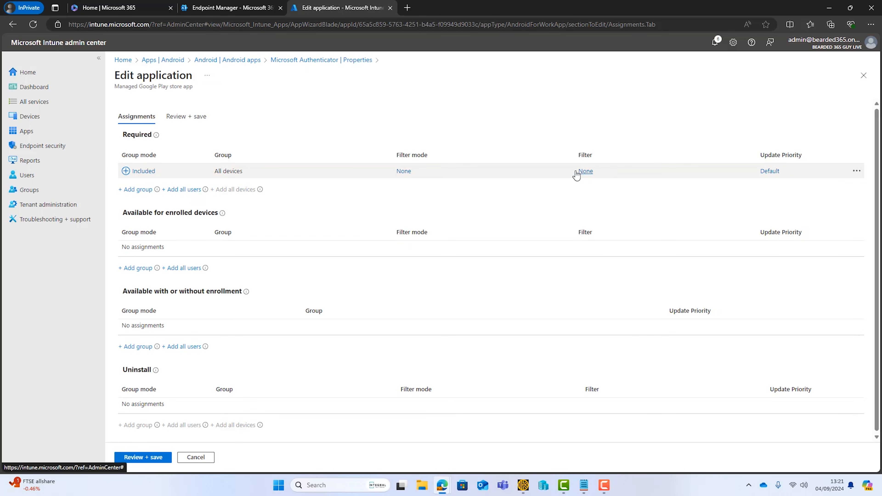
click(586, 172)
click(625, 153)
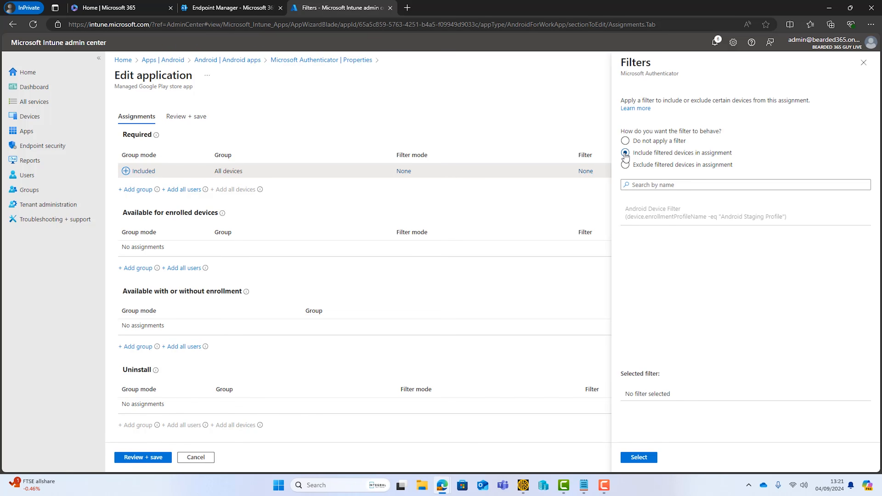
click(660, 212)
click(653, 457)
click(139, 457)
click(138, 458)
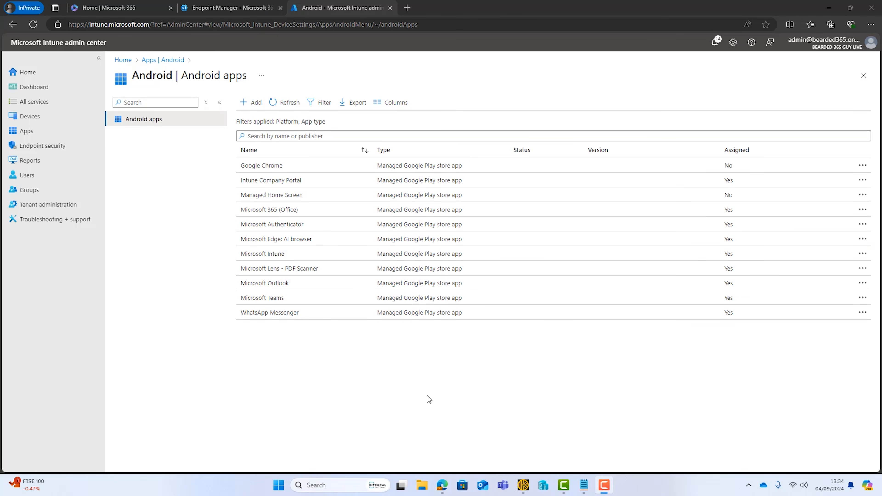
Go to the Android Configuration policies page and bring up the Create options.
click(38, 122)
click(166, 231)
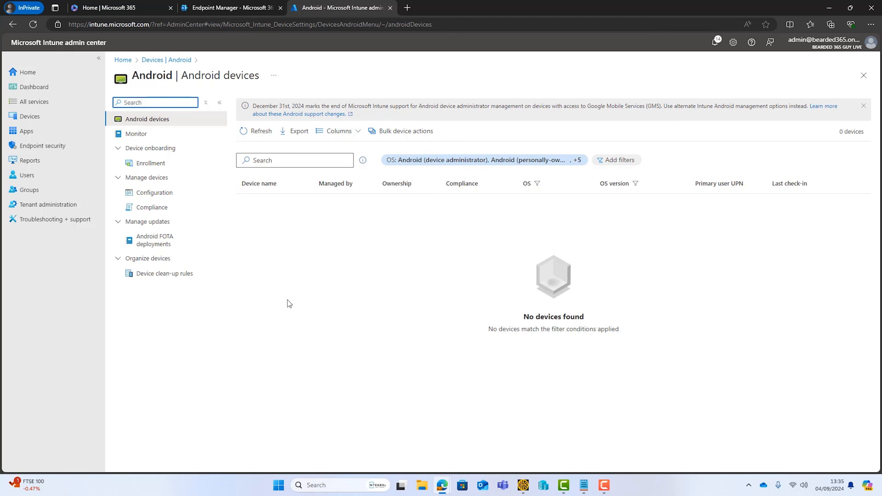
click(157, 194)
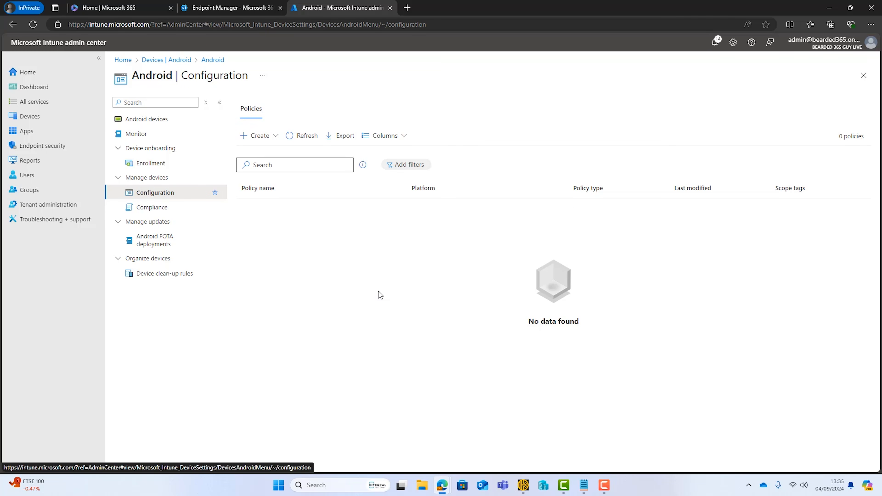
click(261, 135)
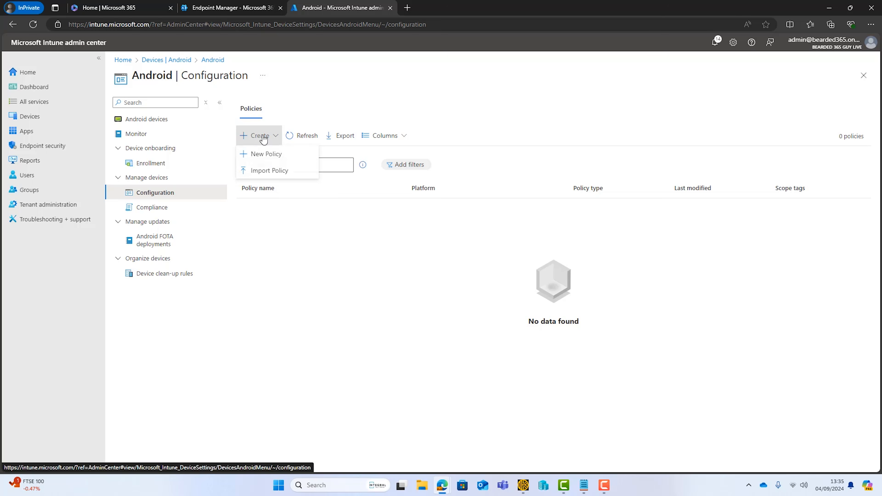
Create an Android Enterprise Device restrictions profile named 'Android Configuration Profile'.
click(271, 152)
click(750, 106)
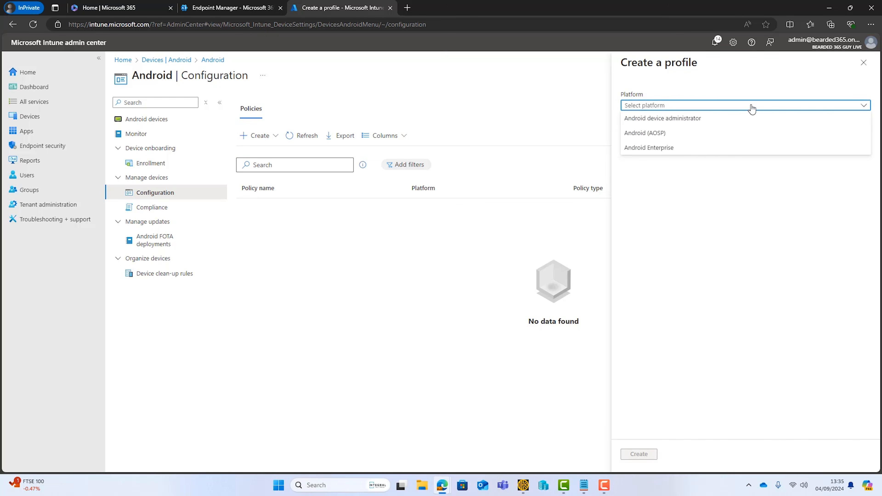
click(692, 149)
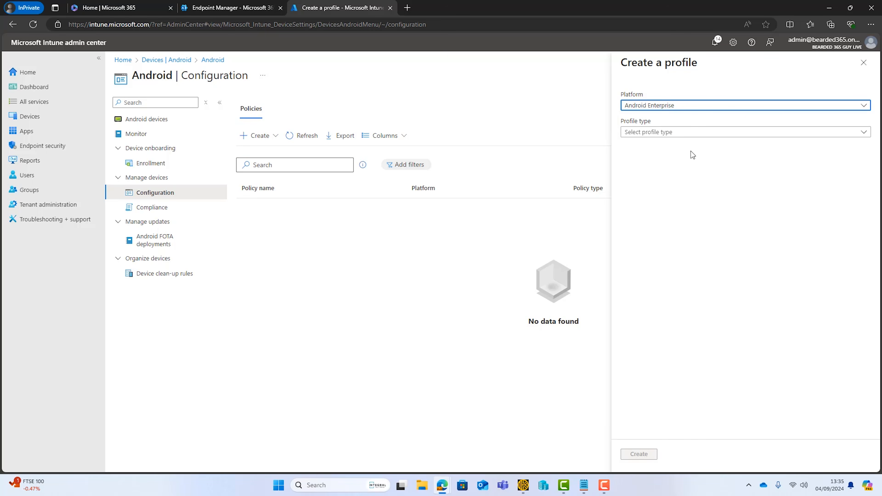
click(684, 134)
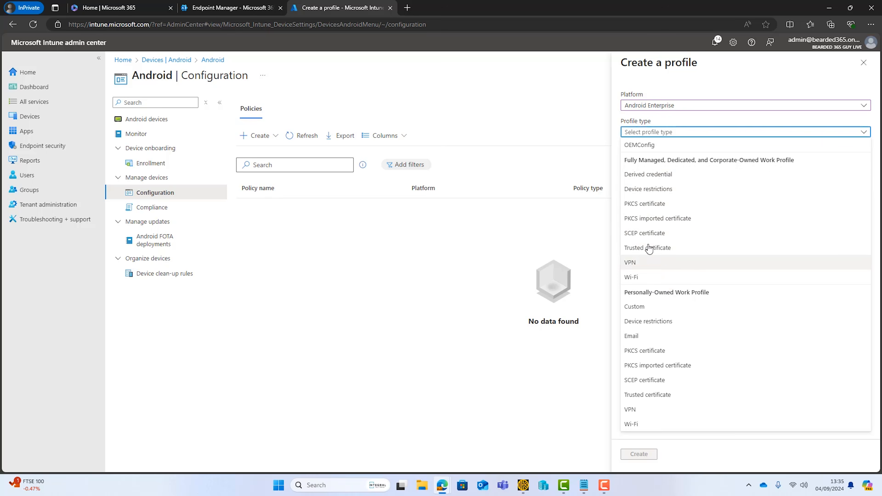
click(689, 191)
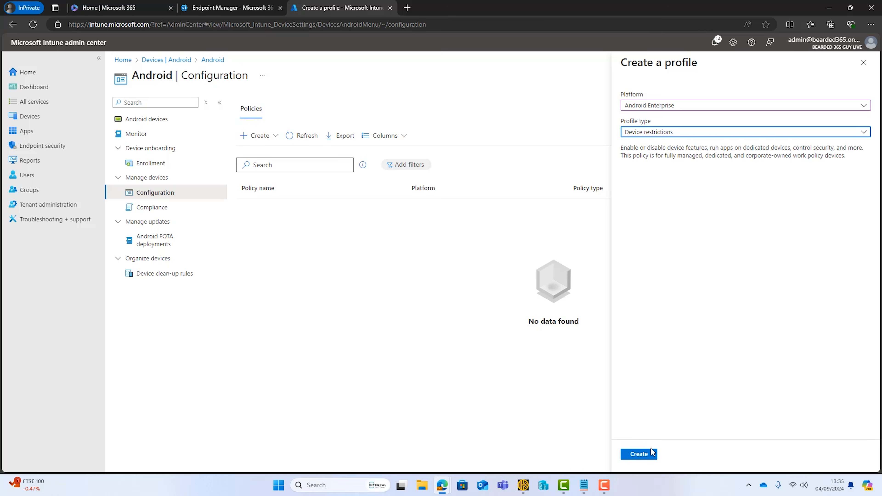
click(640, 454)
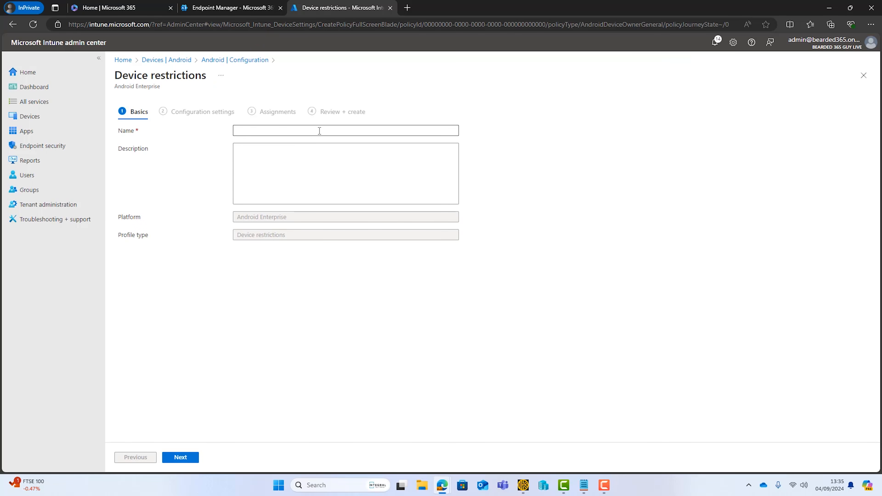
click(320, 130)
text(Android Configuration Profile)
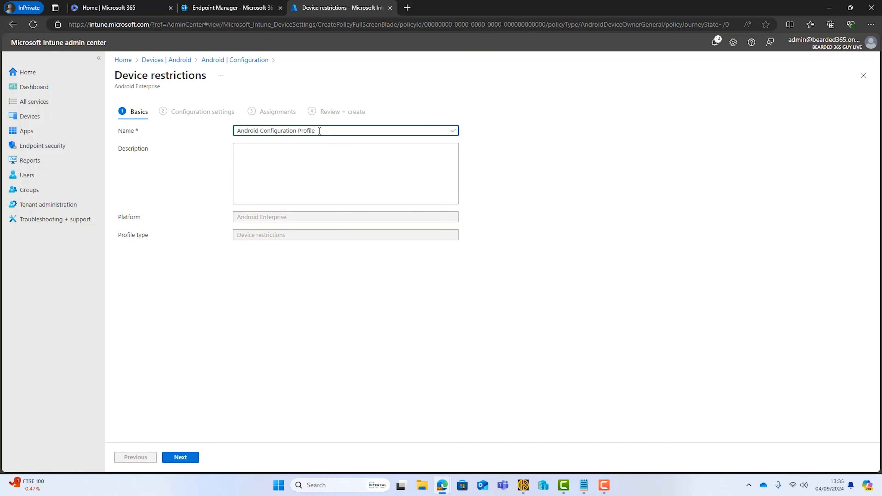
click(187, 453)
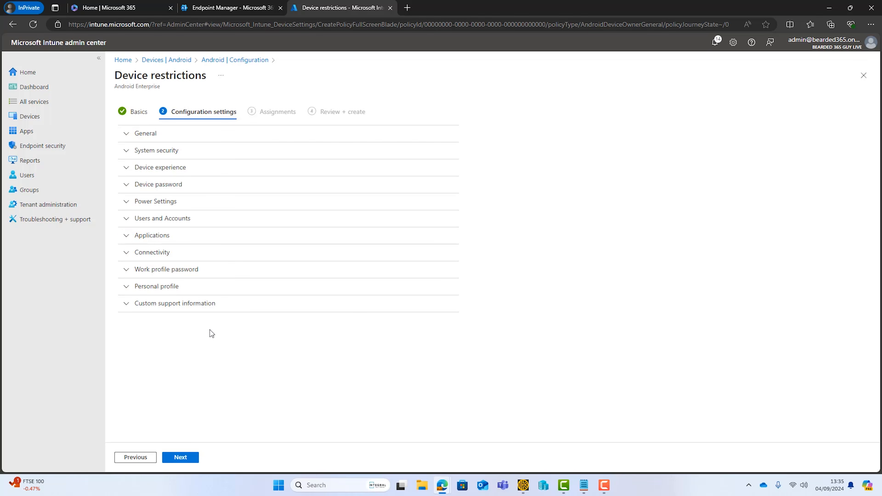
Under General restrictions, set System update to Automatic.
click(127, 134)
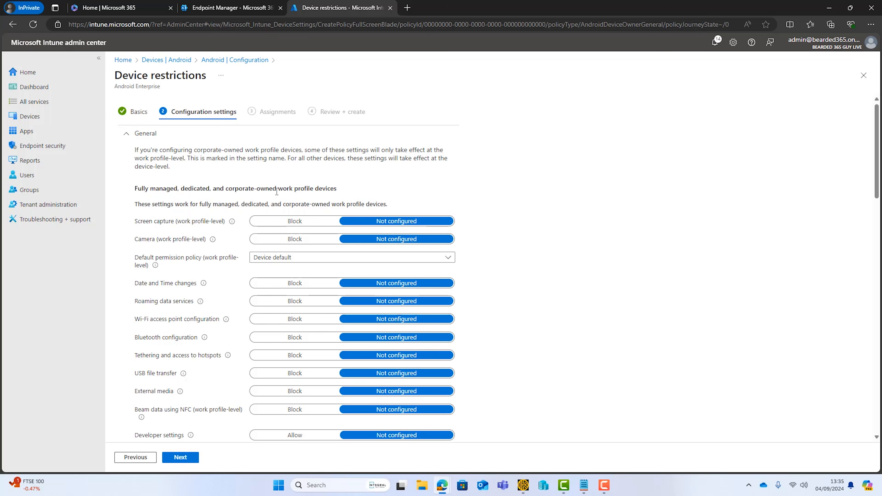
scroll(533, 255, down, 3)
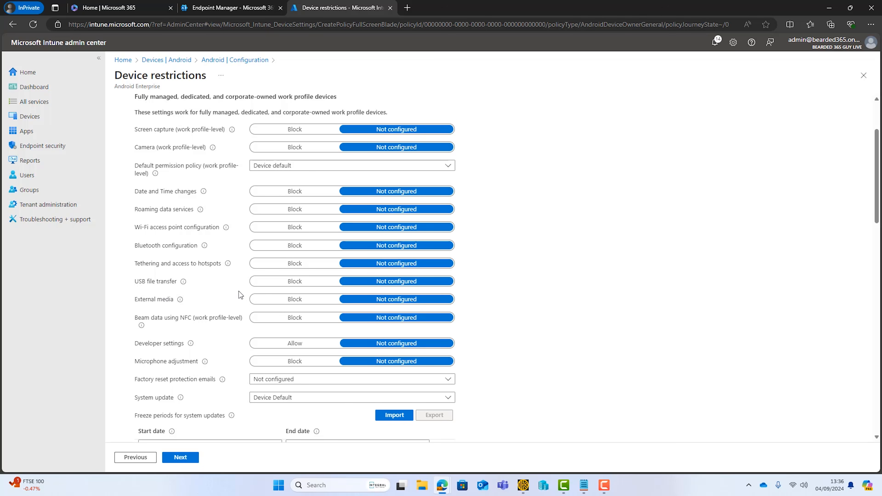
scroll(239, 294, down, 2)
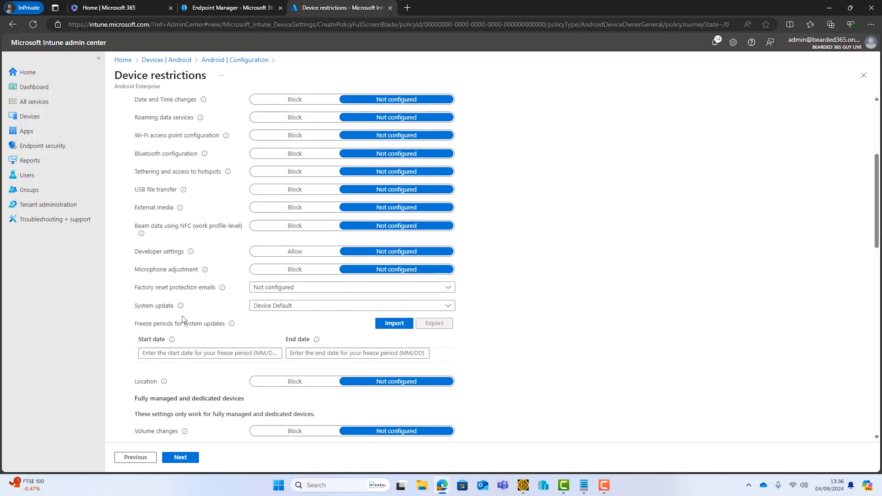
click(447, 307)
click(323, 333)
click(512, 316)
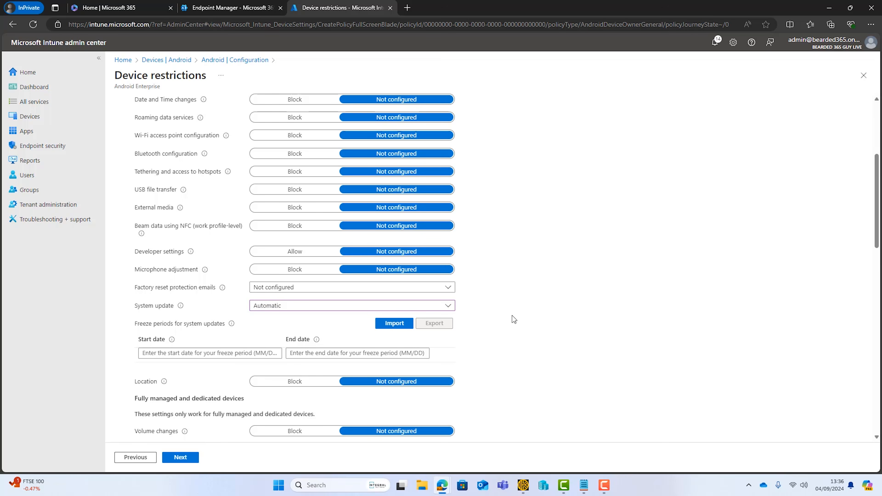
scroll(512, 316, down, 5)
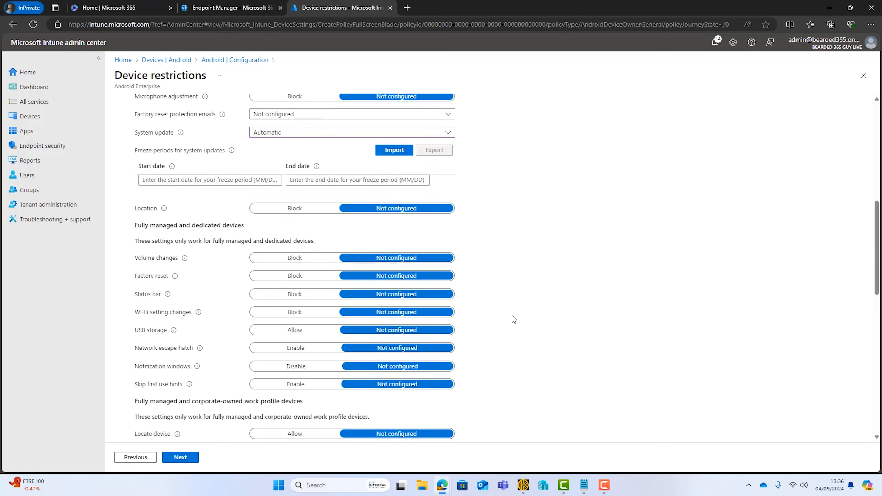
scroll(512, 316, down, 1)
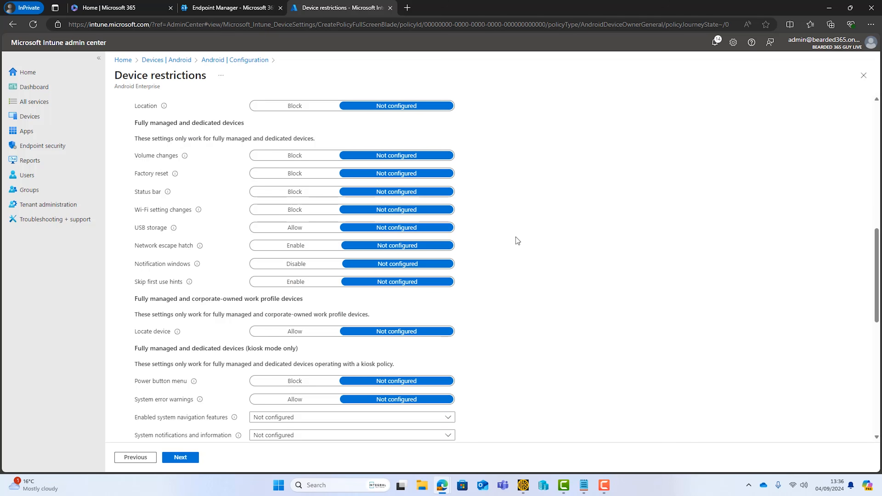
scroll(446, 340, down, 3)
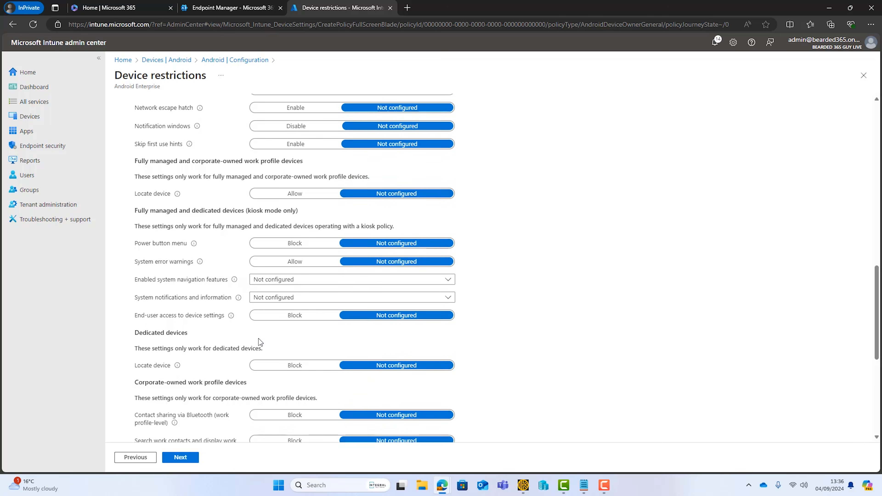
scroll(249, 344, down, 3)
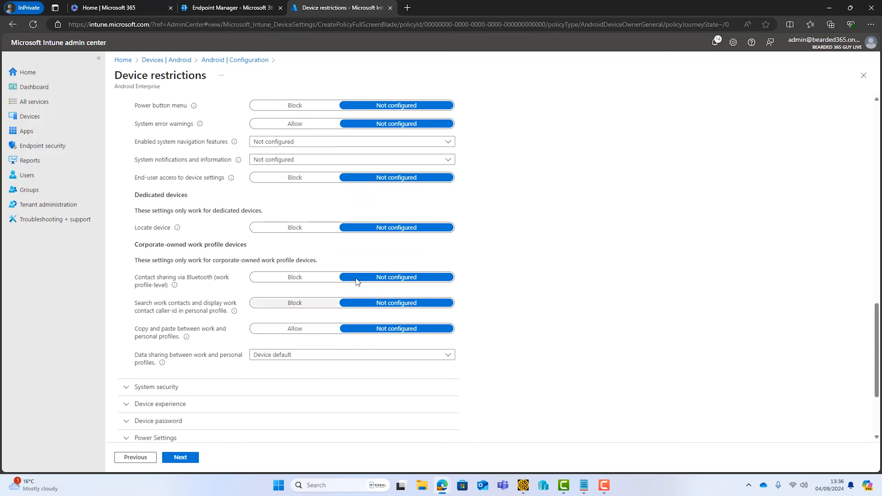
scroll(359, 279, up, 4)
scroll(359, 279, up, 12)
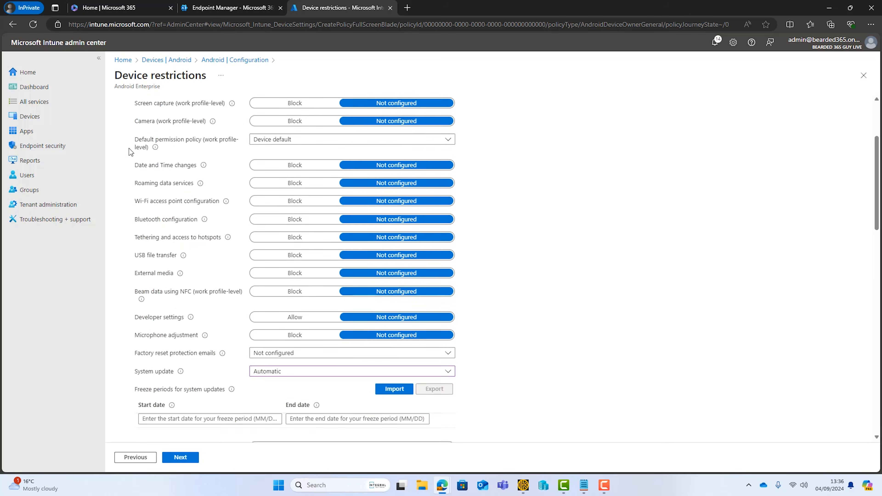
click(127, 134)
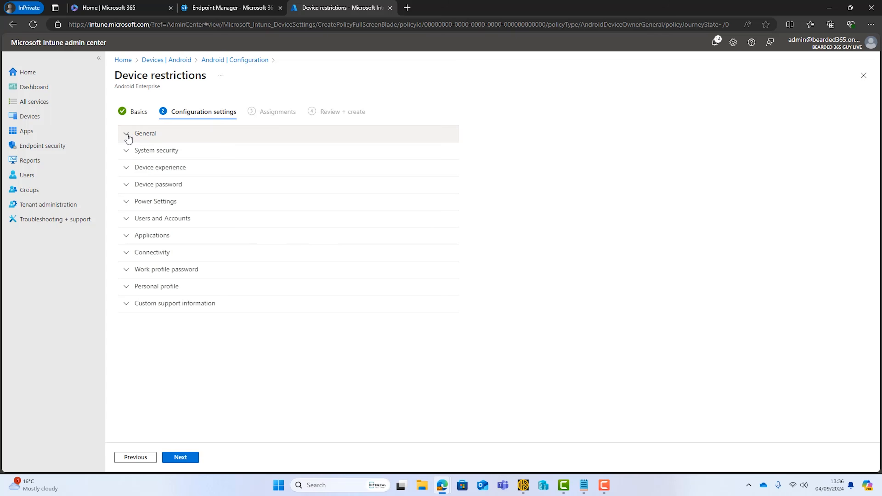
Look through the System security, Device password and Connectivity settings without changing anything.
click(127, 152)
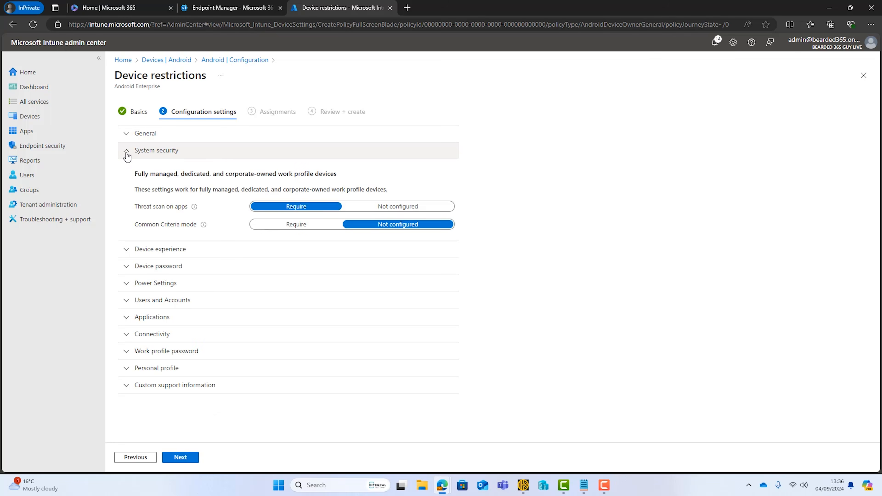
click(126, 156)
click(126, 186)
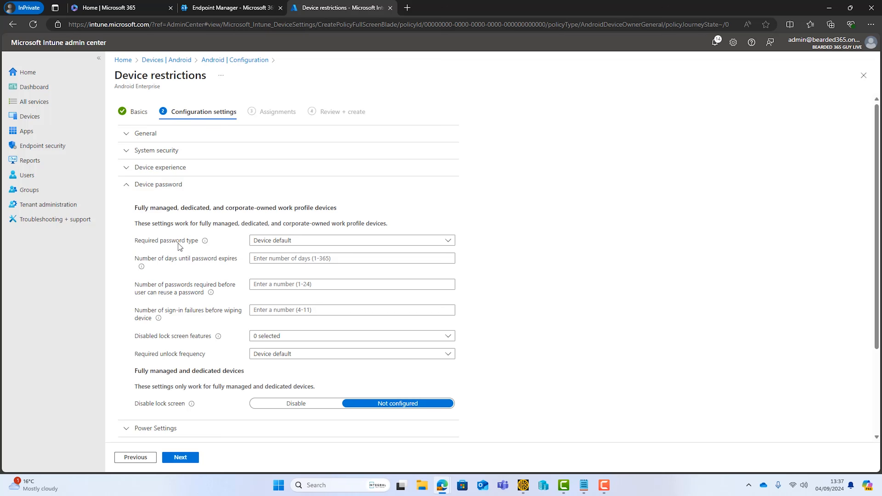
click(271, 244)
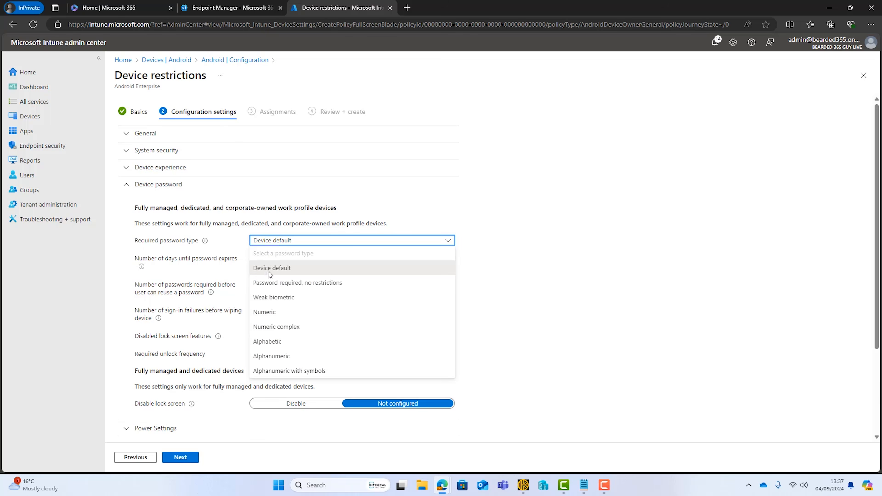
click(704, 291)
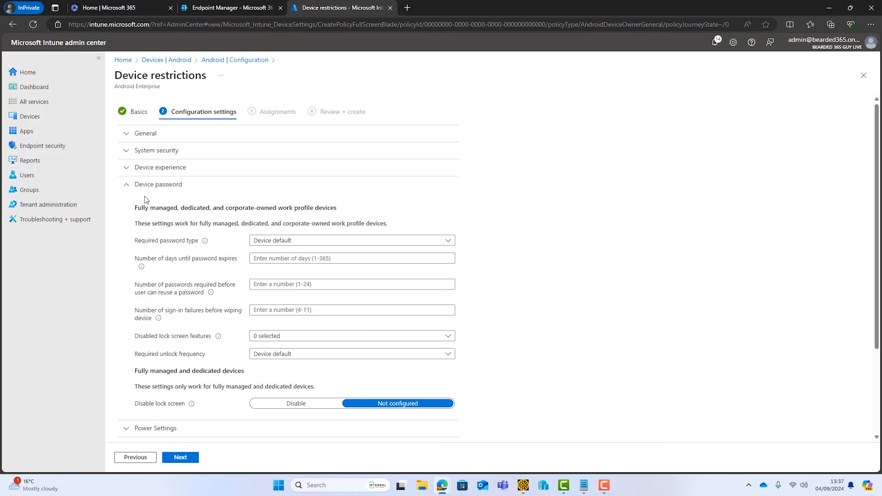
click(129, 188)
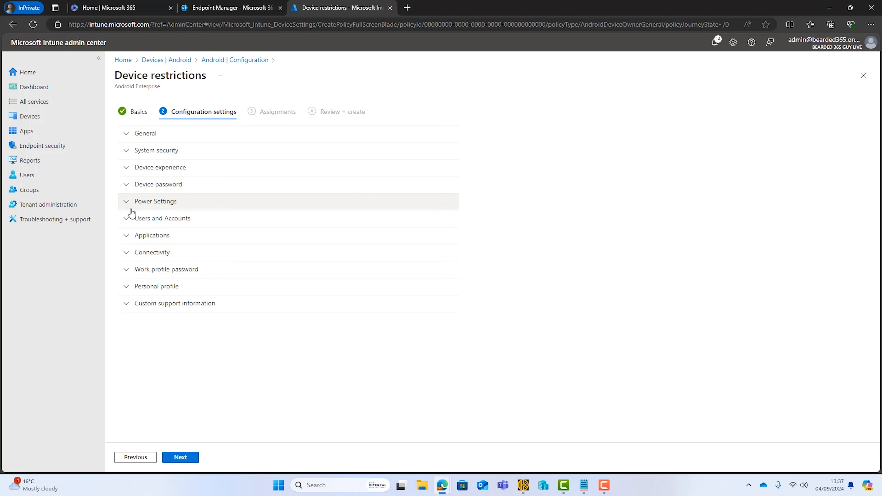
click(128, 255)
click(129, 255)
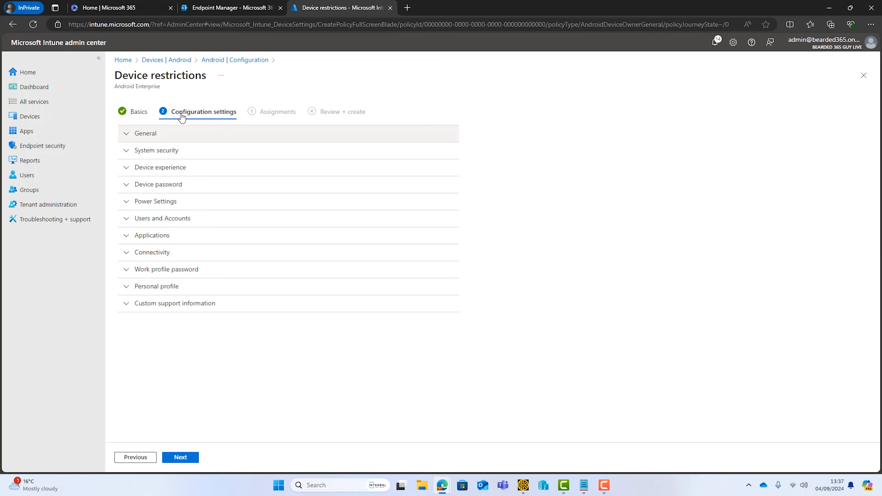
Discard the unsaved profile and go to the Android devices page.
click(180, 60)
click(490, 78)
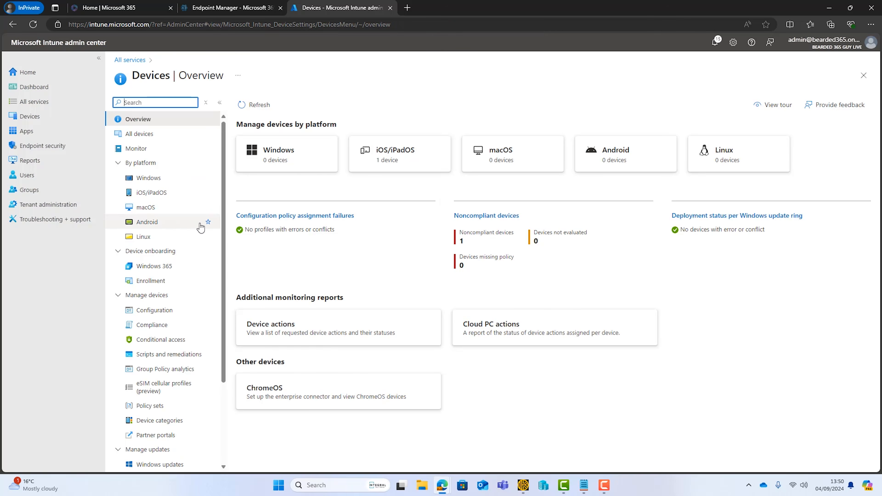
click(174, 226)
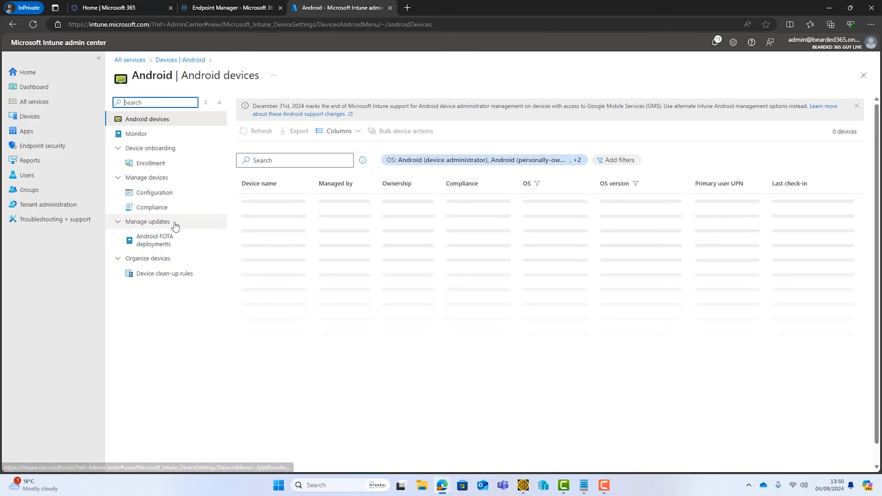
Create a compliance policy for Android Enterprise with the fully managed, dedicated, corporate-owned work profile type.
click(163, 214)
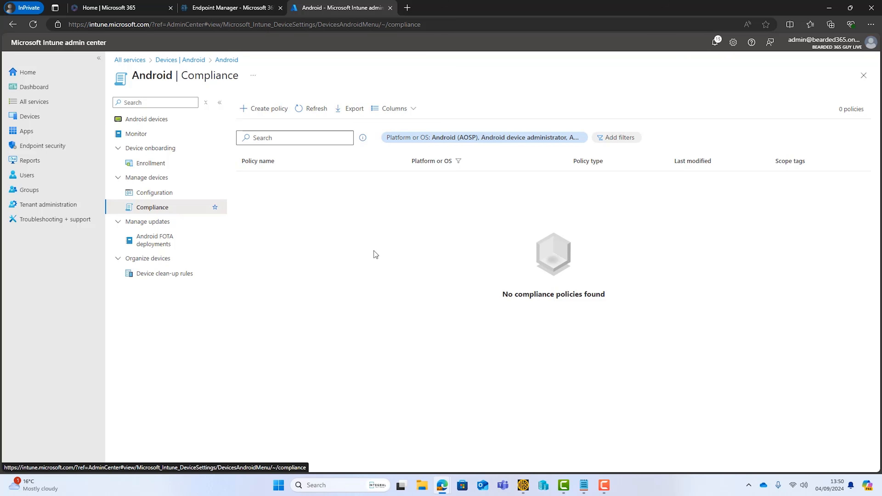
click(265, 109)
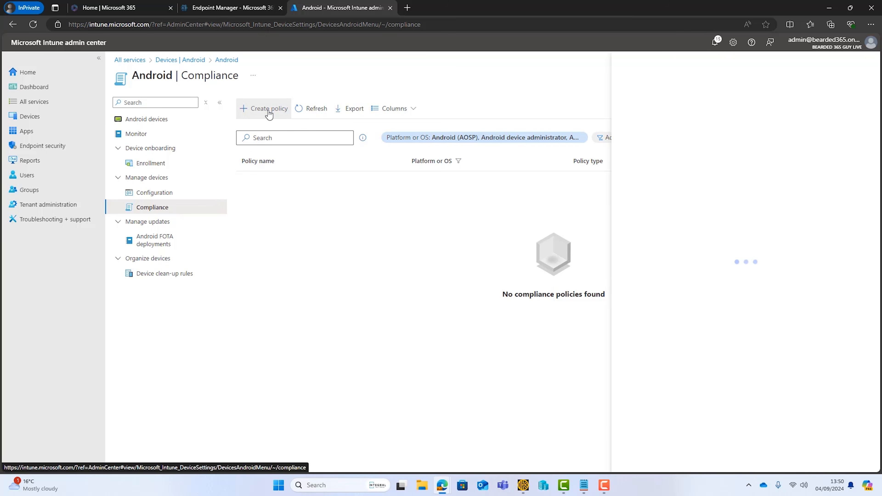
click(645, 107)
click(647, 146)
click(664, 137)
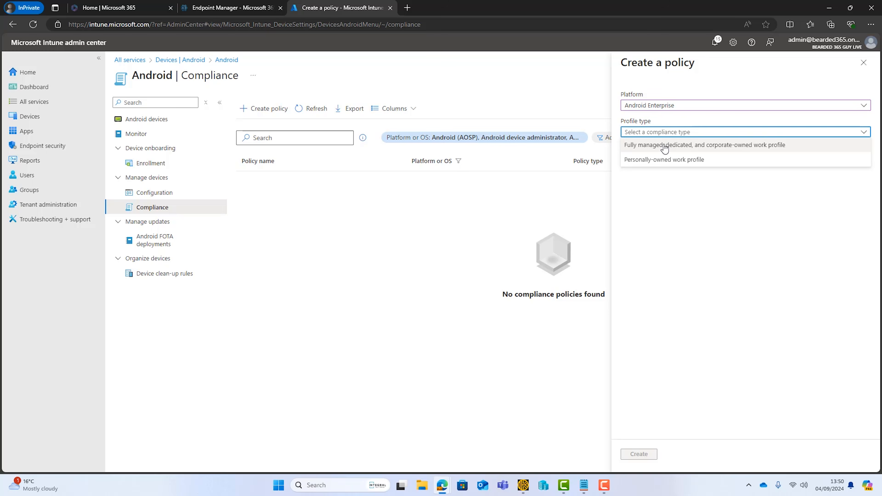
click(664, 144)
Name the policy 'Android Compliance Policy' and advance to the compliance settings.
click(639, 454)
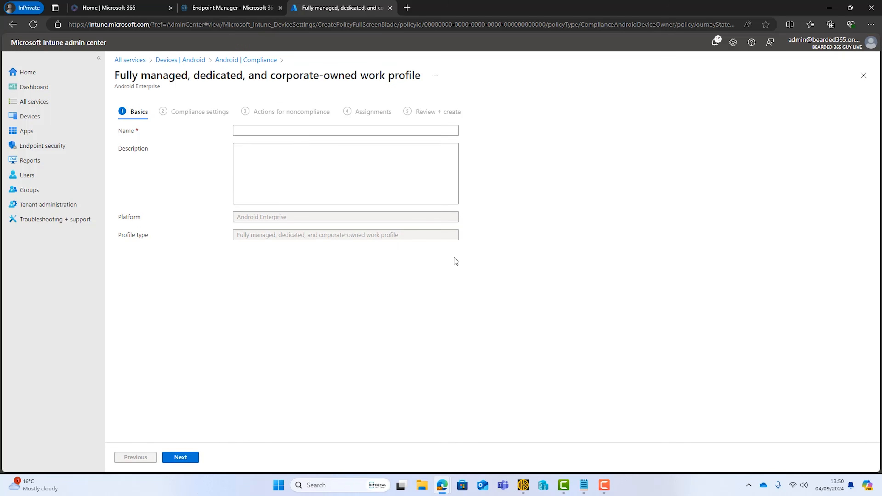
text(Android Compliance Policy)
click(181, 457)
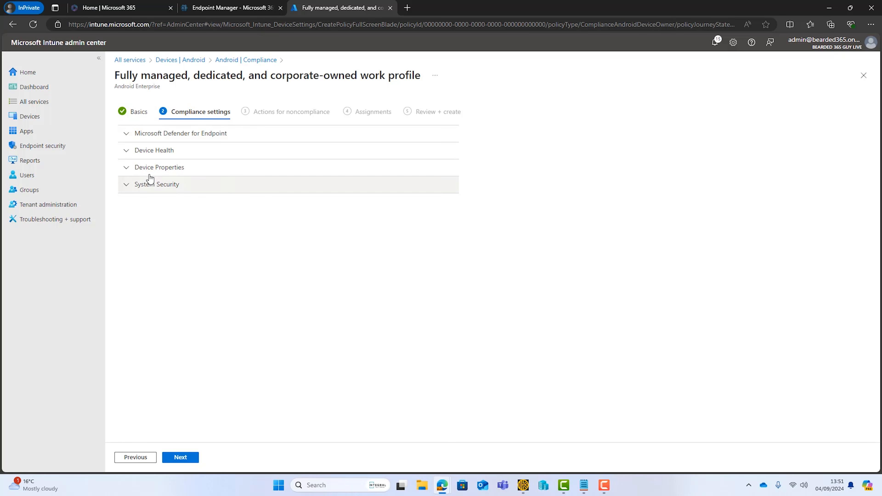
Review the Defender, Device Health and Device Properties sections, entering then clearing minimum OS version 14.
click(128, 135)
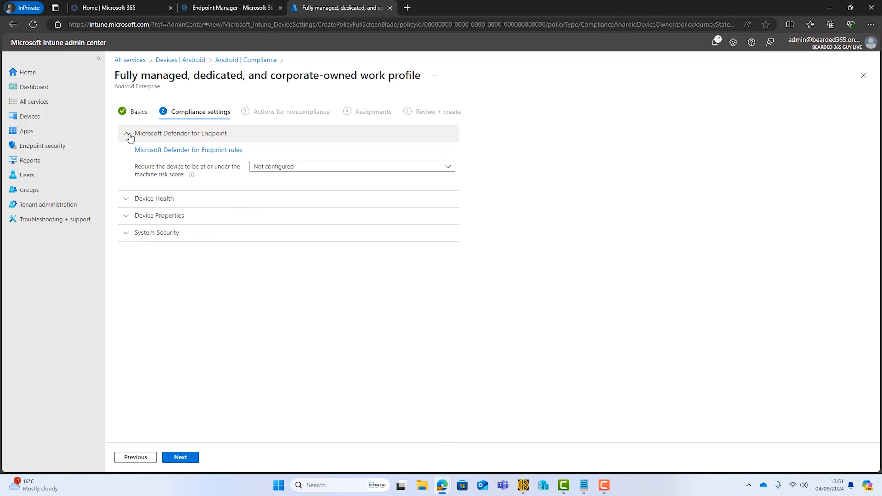
click(128, 136)
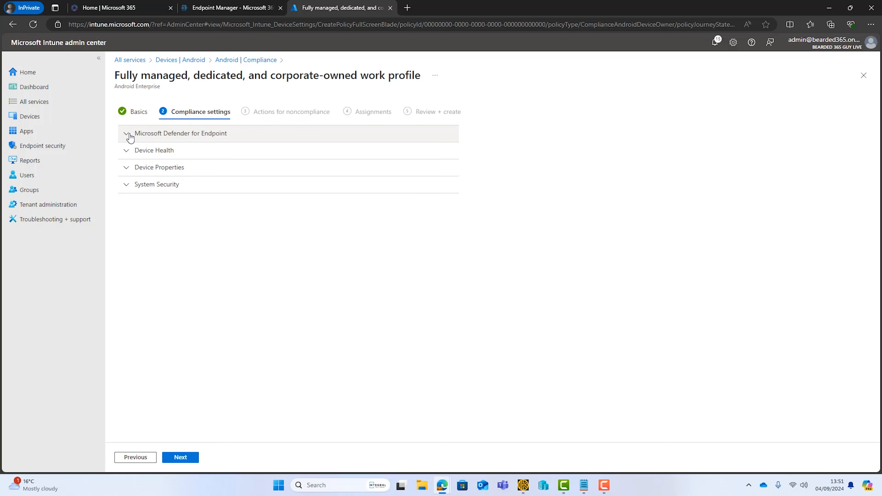
click(132, 153)
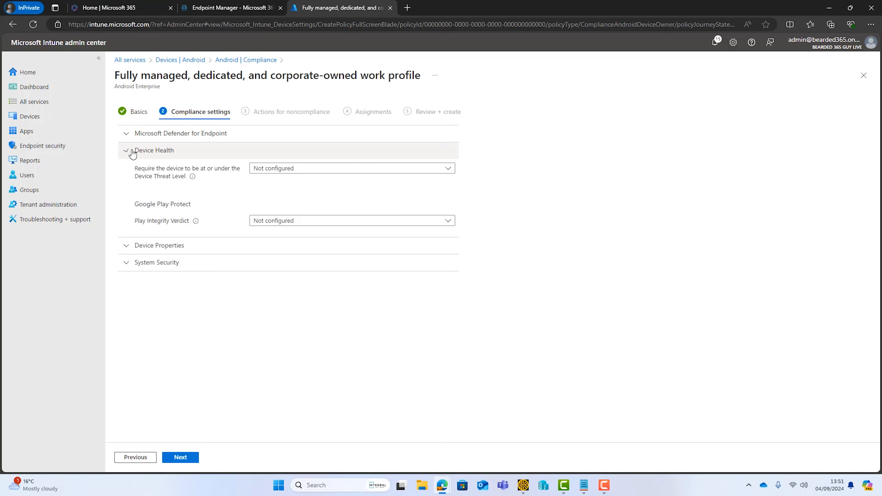
click(132, 153)
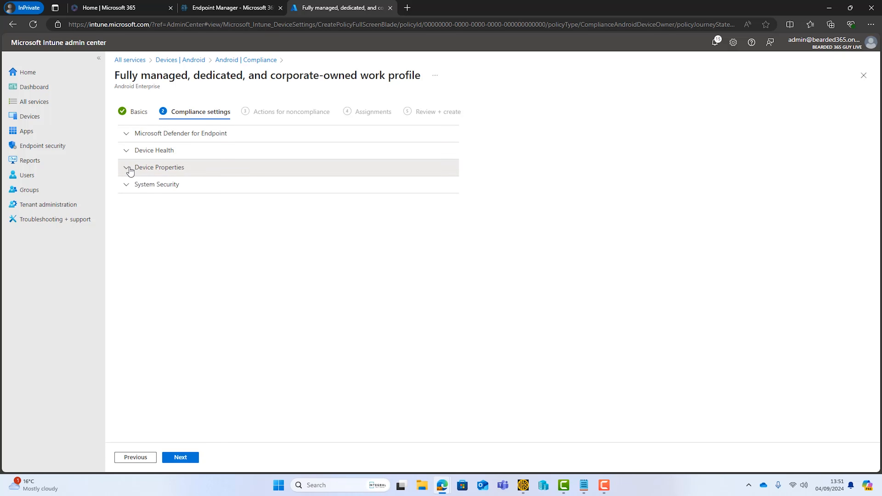
click(129, 169)
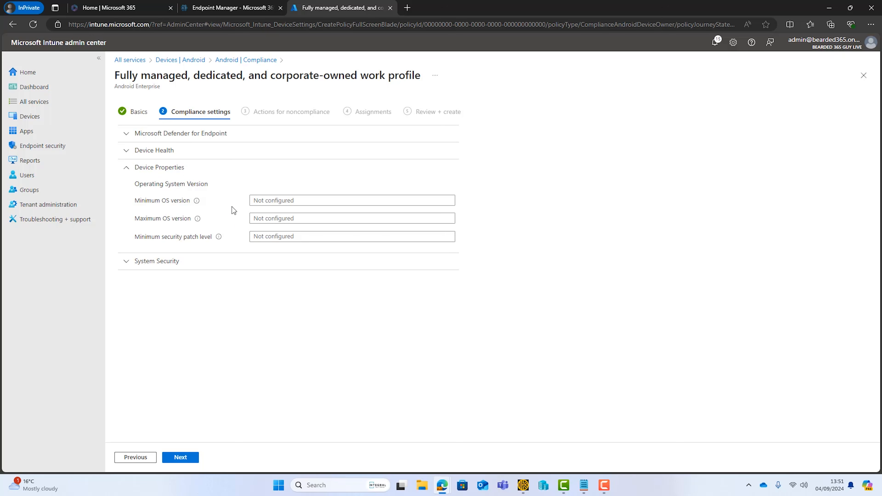
click(264, 200)
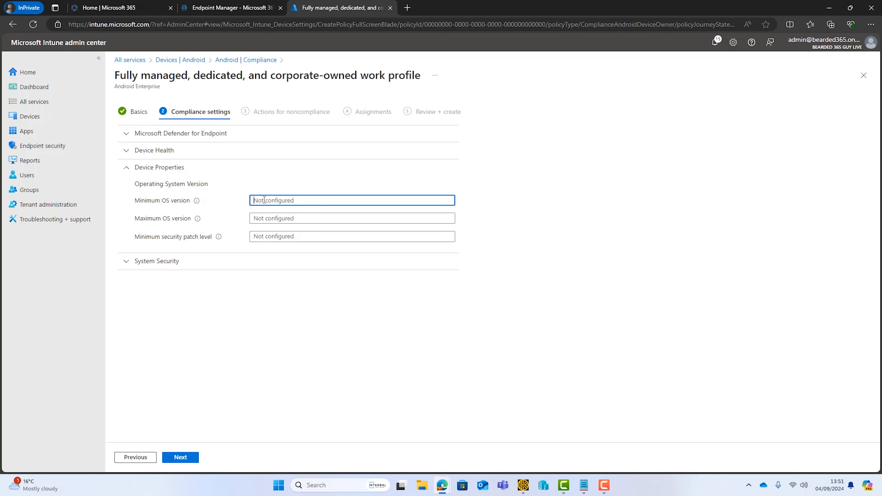
text(14)
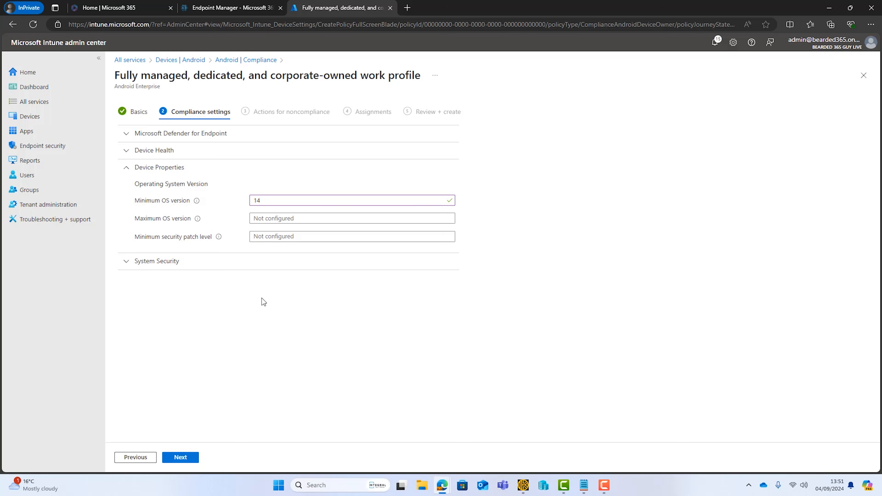
drag(259, 200, 251, 201)
key(BackSpace)
click(226, 317)
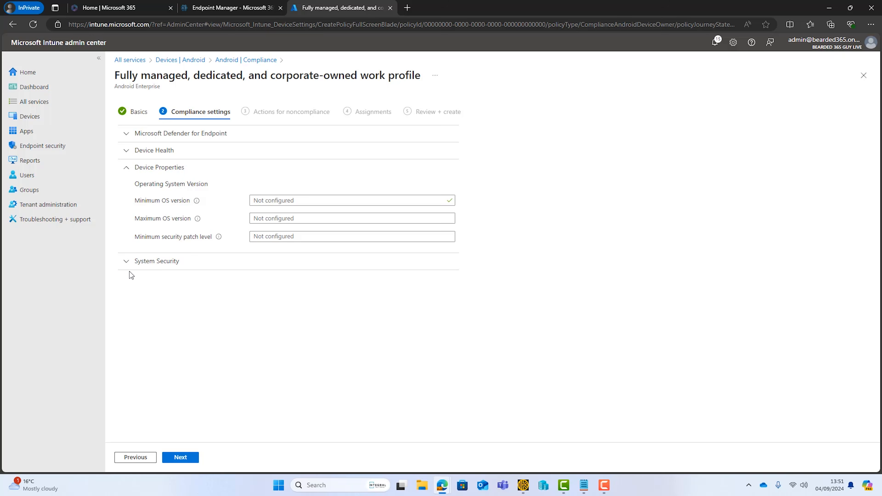
Under System Security, require encryption of data storage, then continue to noncompliance actions.
click(122, 266)
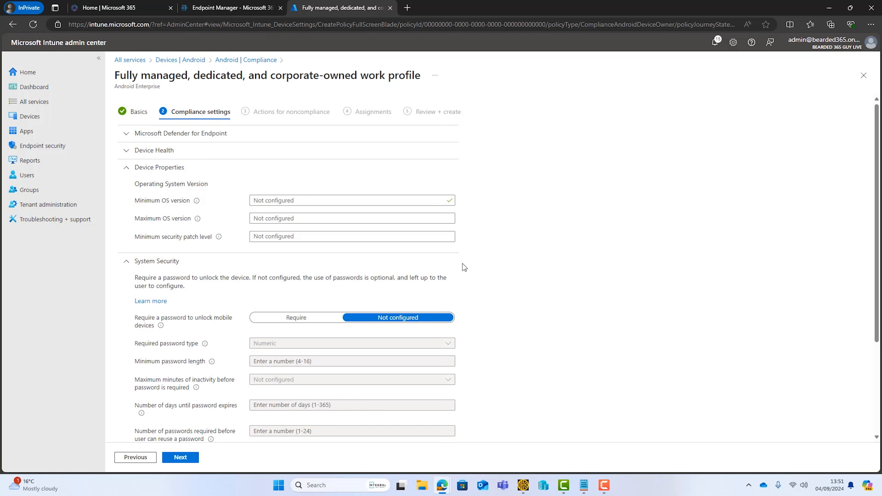
click(127, 168)
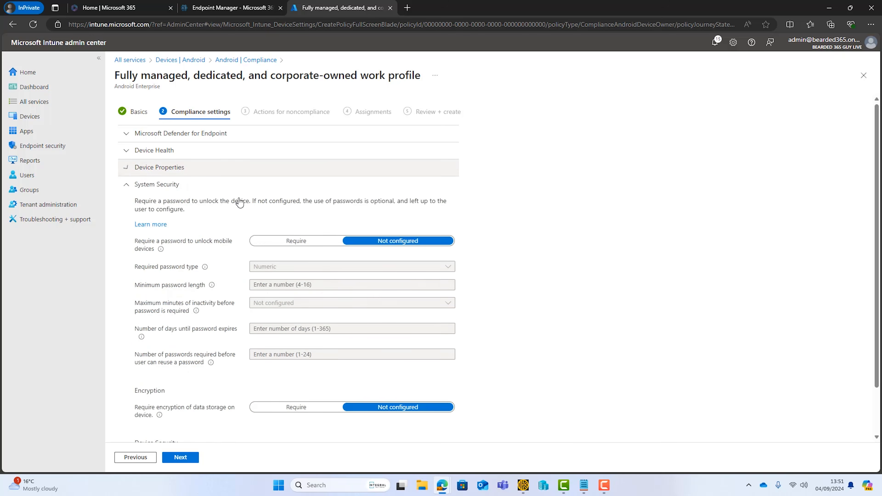
scroll(467, 270, down, 2)
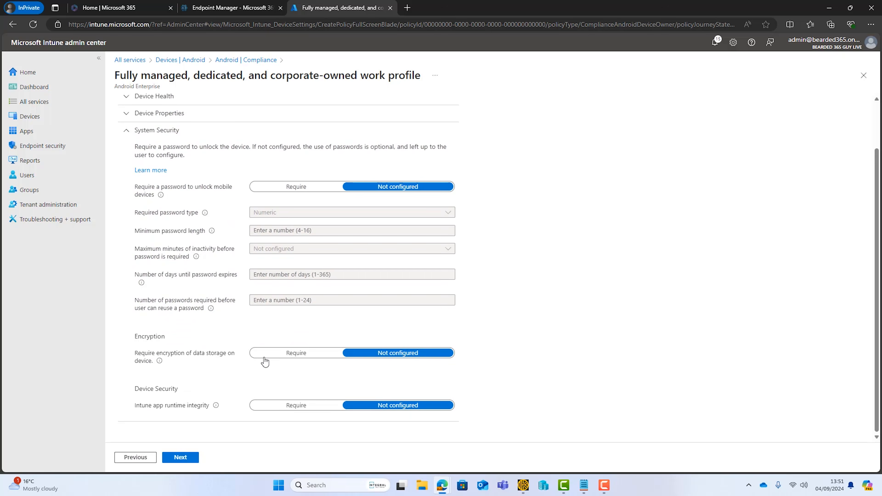
click(284, 360)
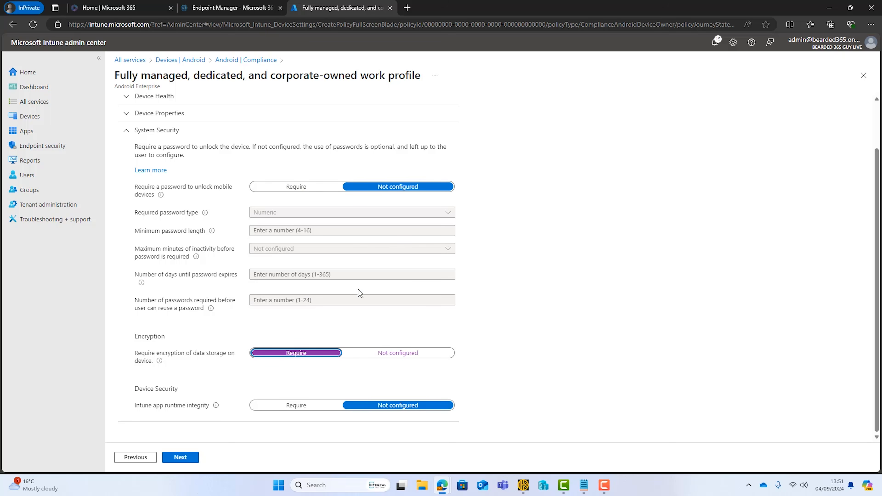
scroll(351, 285, up, 2)
click(128, 168)
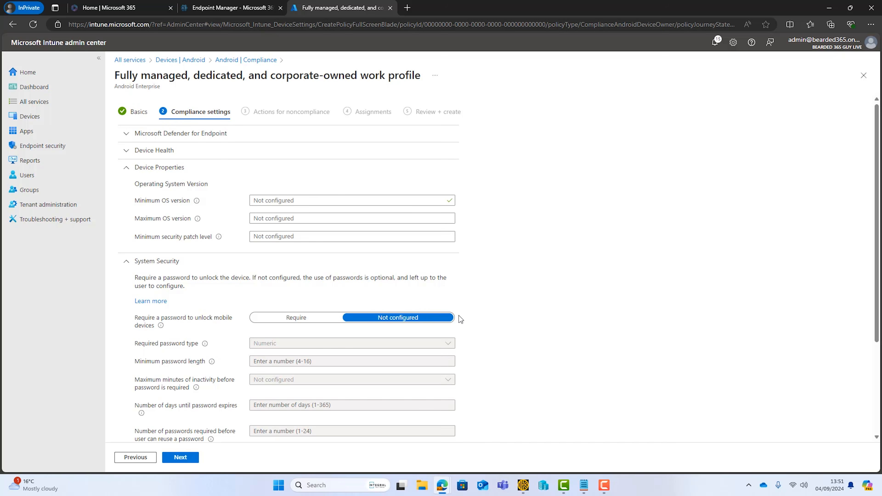
scroll(269, 362, down, 3)
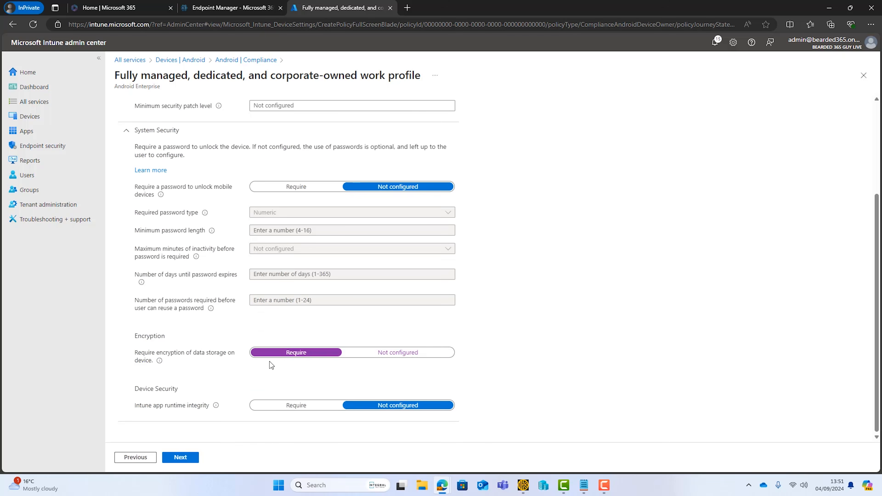
click(190, 457)
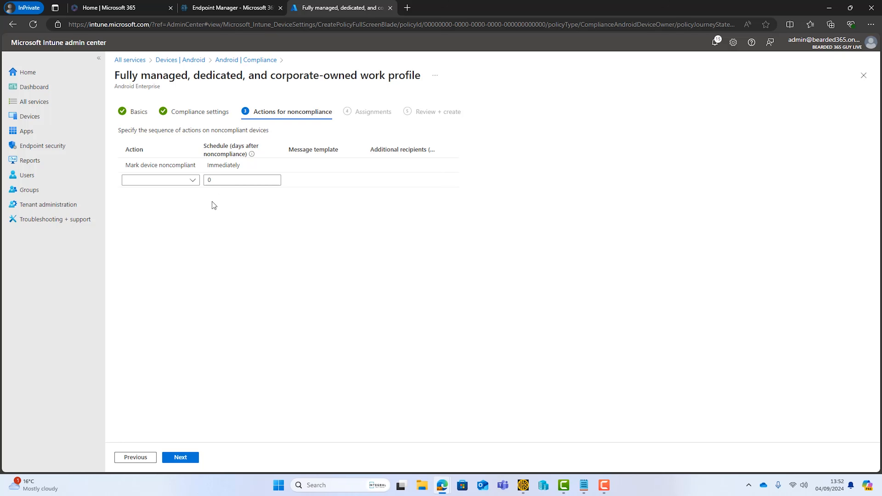
Keep 'Mark device noncompliant' immediately as the sole action, adding nothing, and continue to Assignments.
click(147, 166)
click(195, 179)
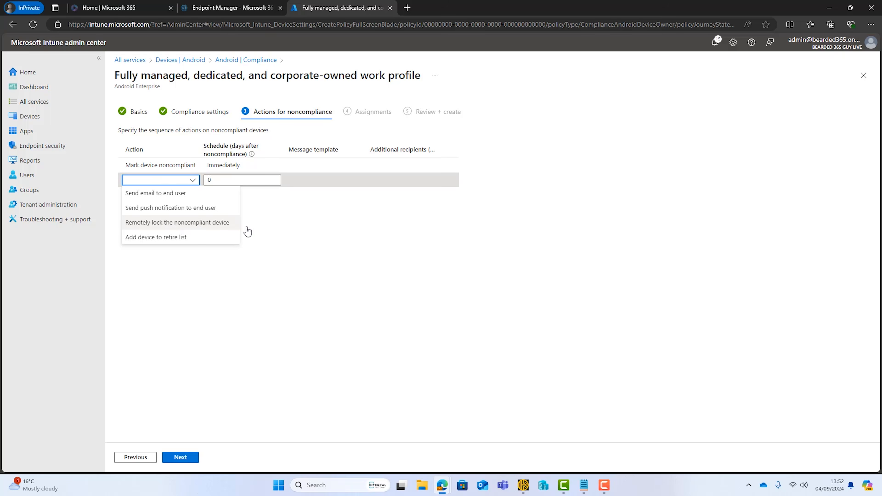
click(313, 248)
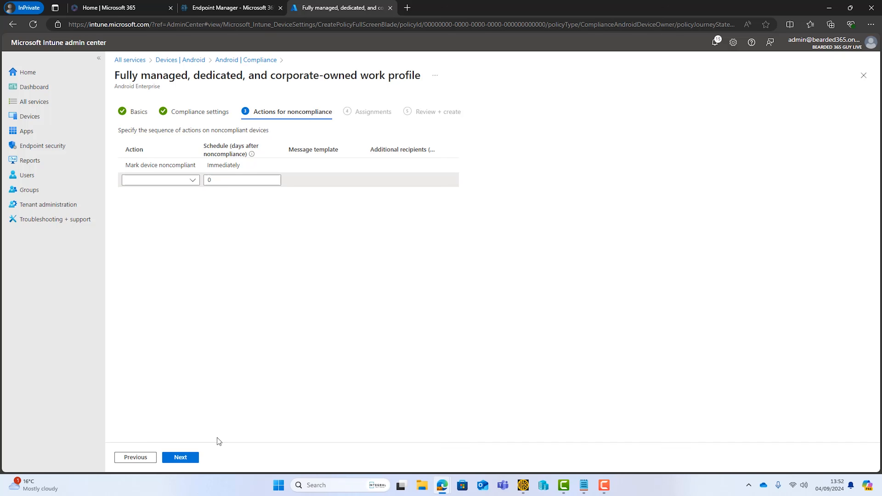
click(190, 459)
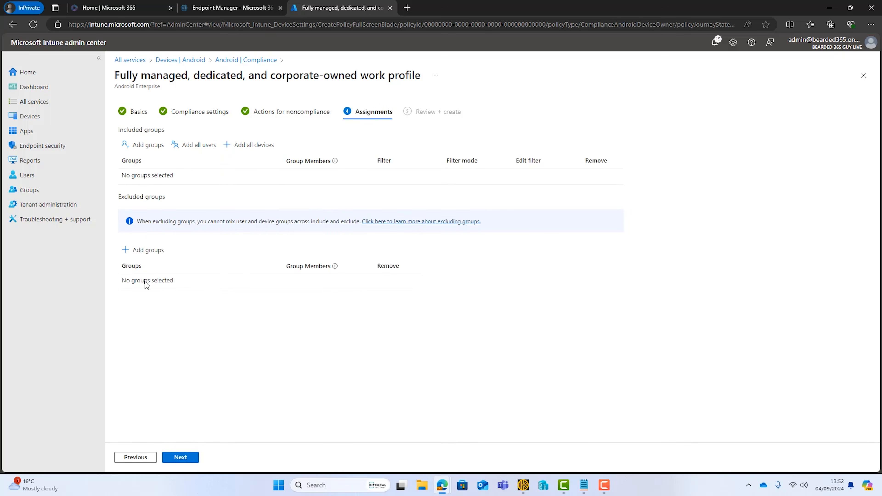
Include all devices in the policy assignment and proceed to Review + create.
click(247, 149)
click(180, 456)
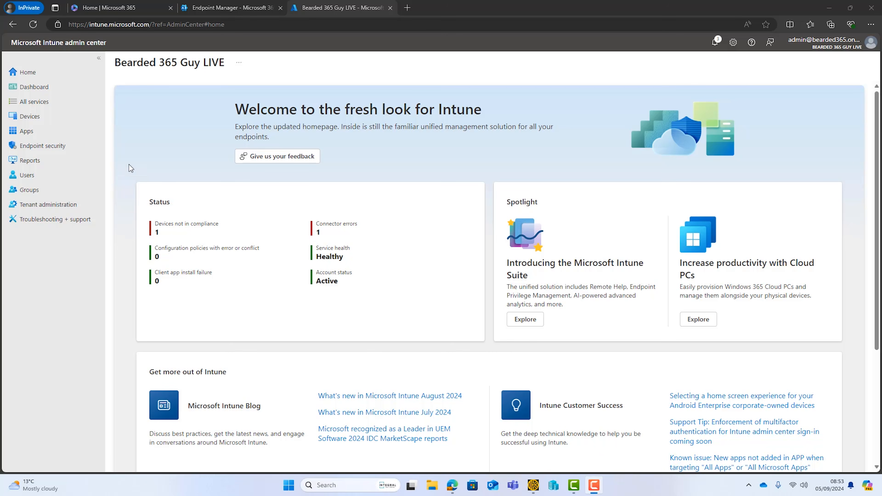
Open the Token page of the Android Staging Profile under corporate-owned, fully managed enrollment.
click(52, 116)
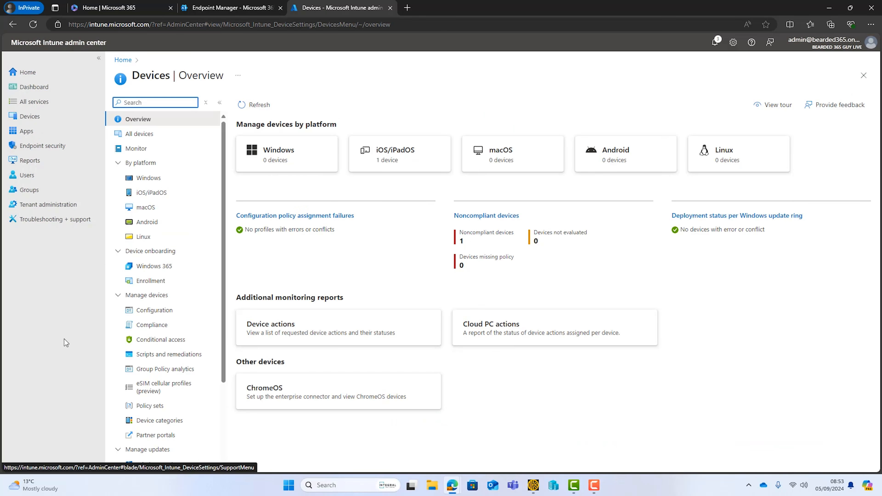
click(158, 222)
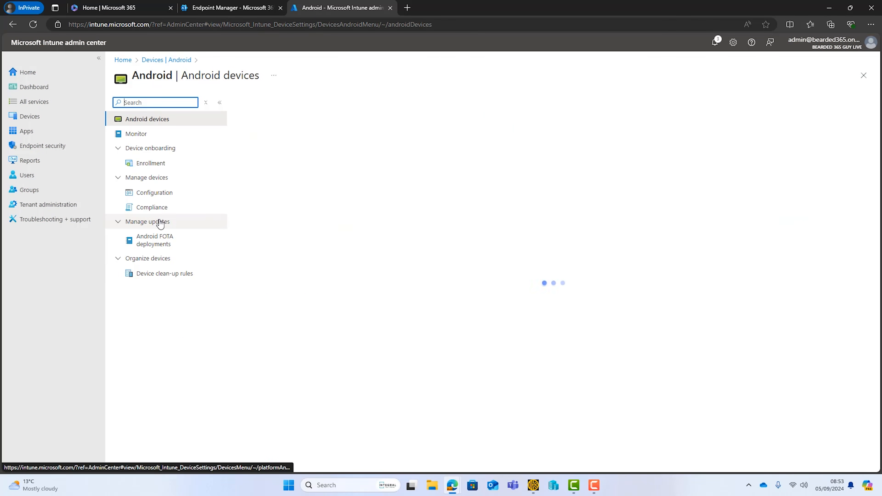
click(166, 167)
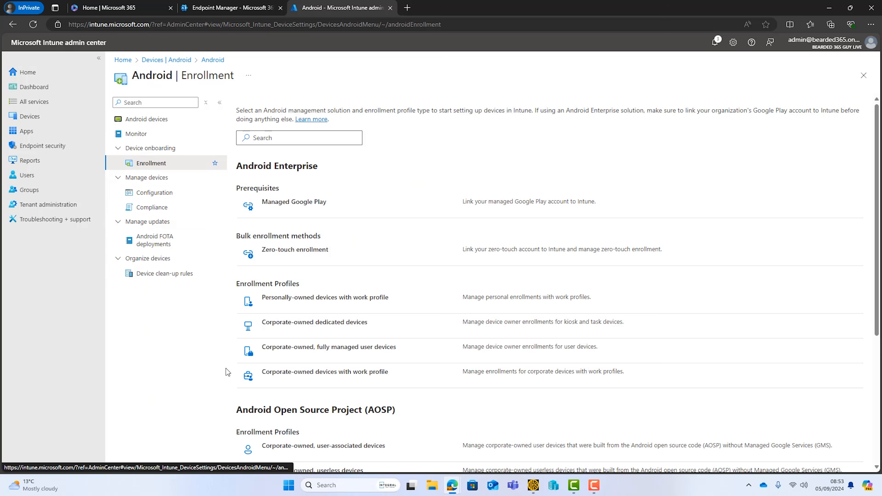
click(293, 351)
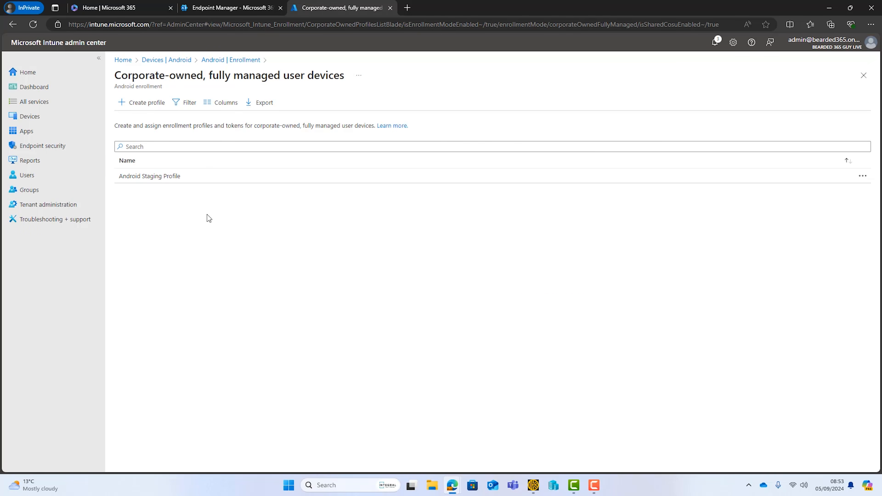
click(173, 177)
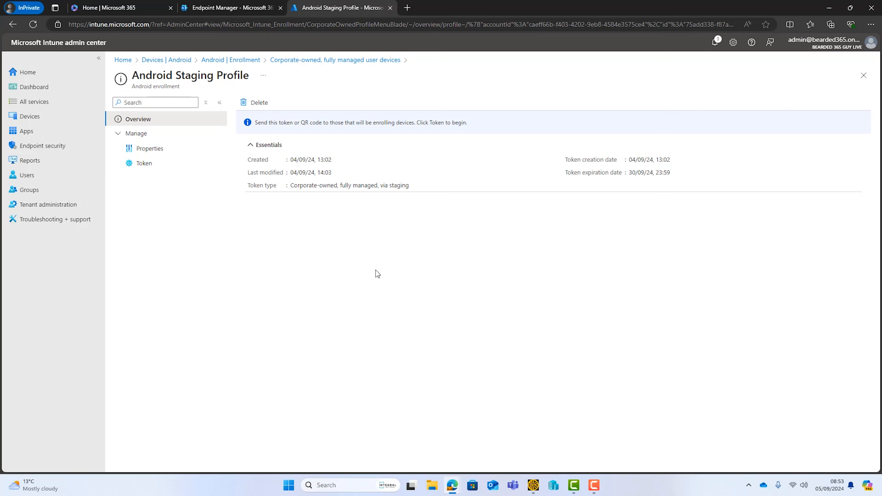
click(150, 169)
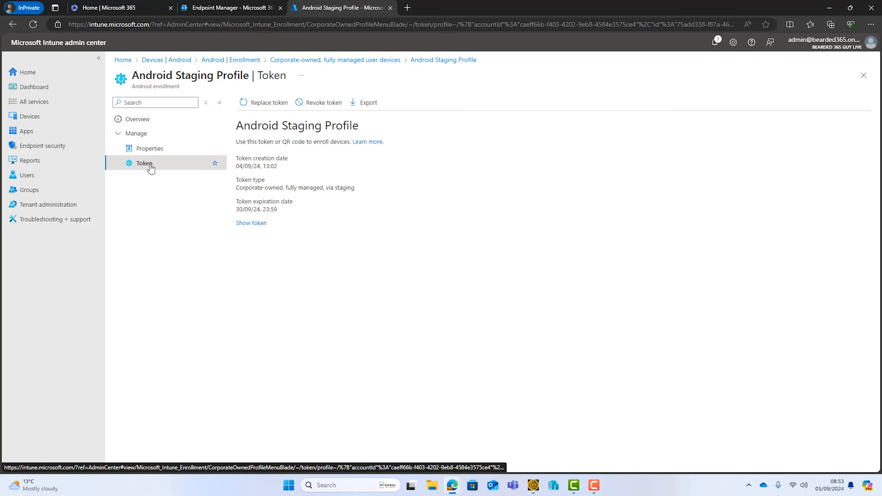
Show the Android Staging Profile's enrollment token and its QR code.
click(253, 224)
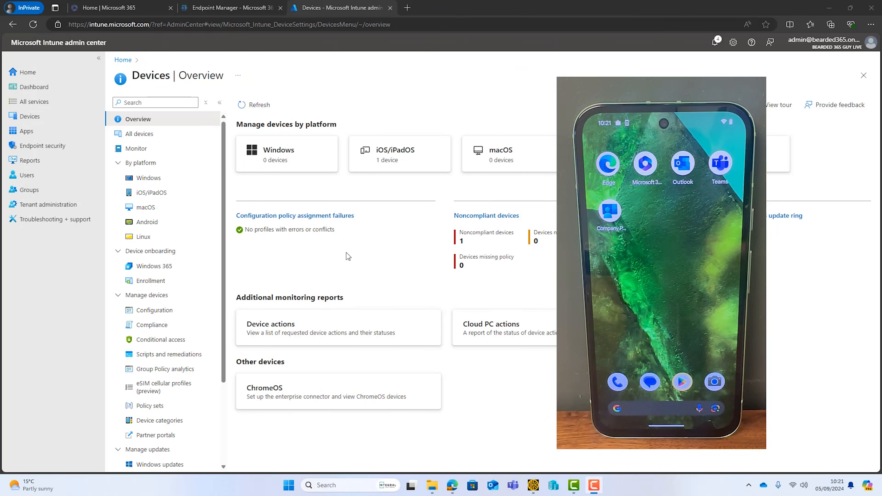
Open the staging Pixel 8a and check its installed managed apps, properties and compliance overview.
click(158, 225)
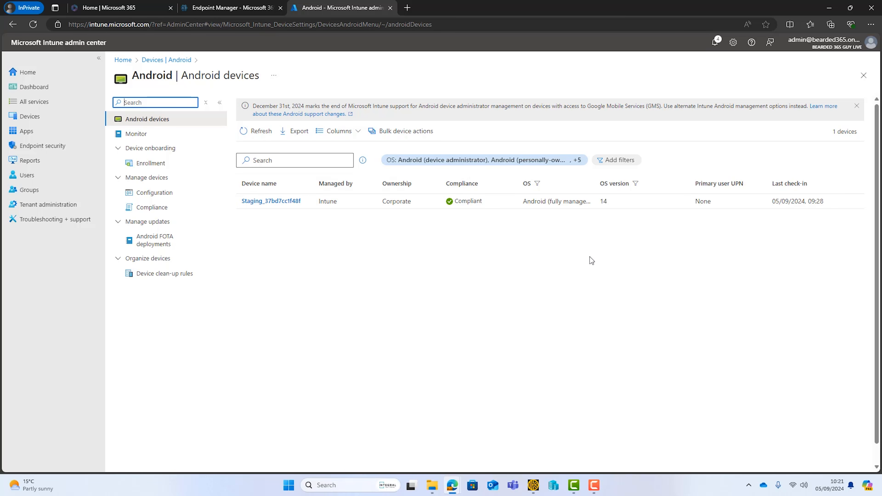
click(255, 204)
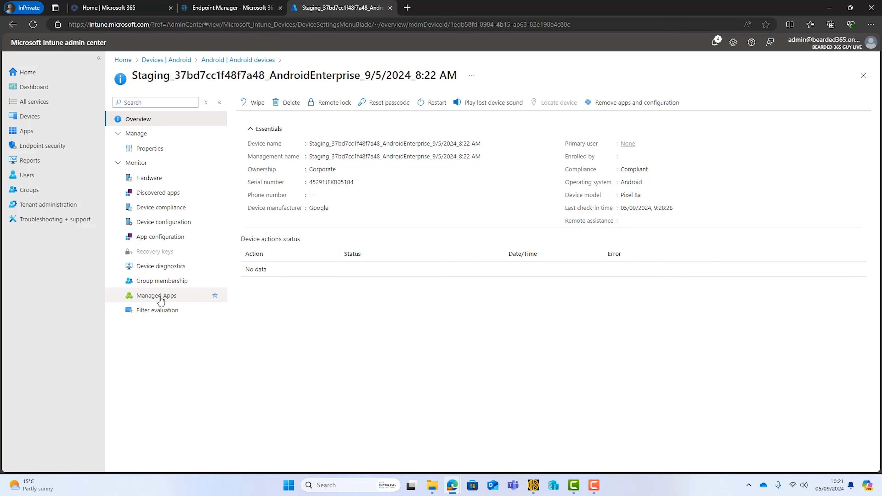
click(151, 297)
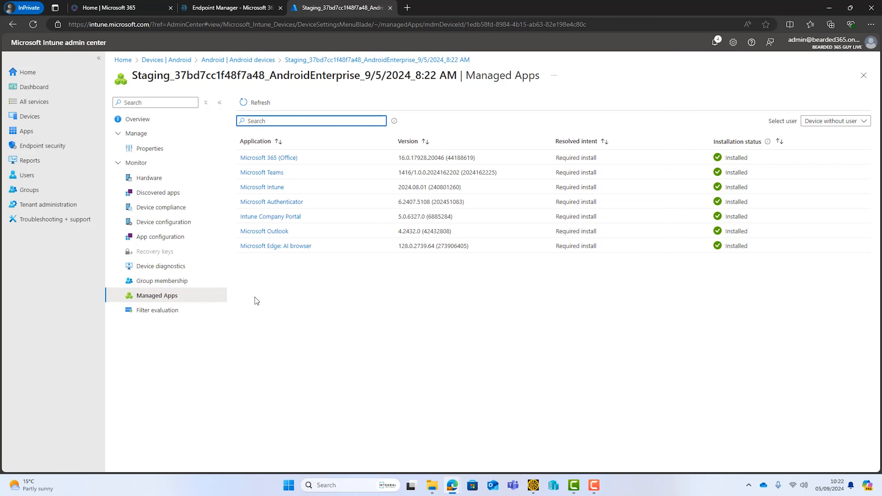
click(151, 148)
click(142, 120)
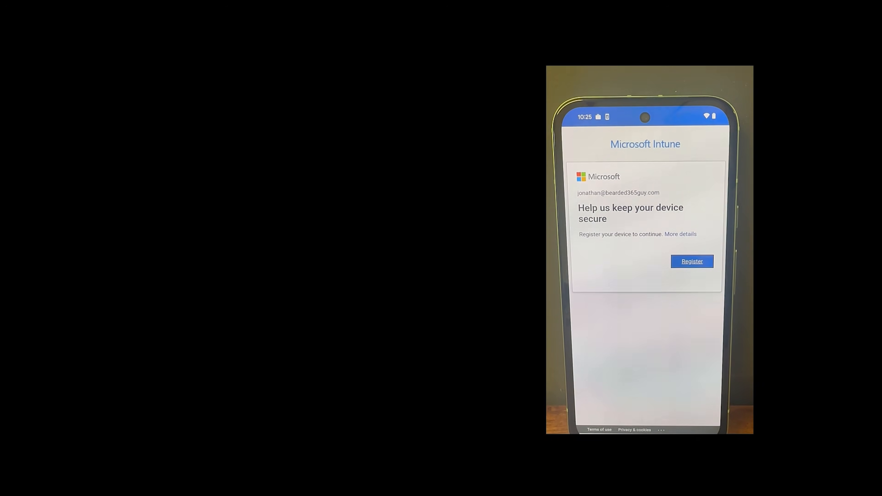
Register the phone for the work account from the 'Help us keep your device secure' screen.
click(692, 261)
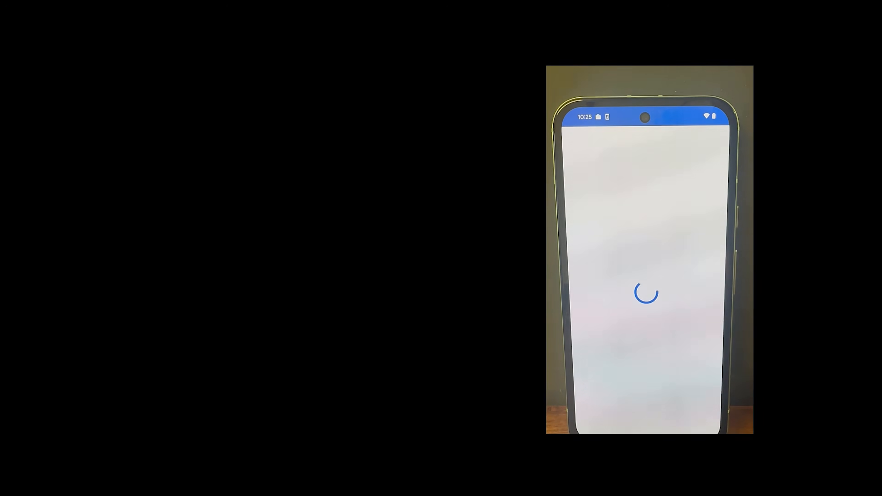